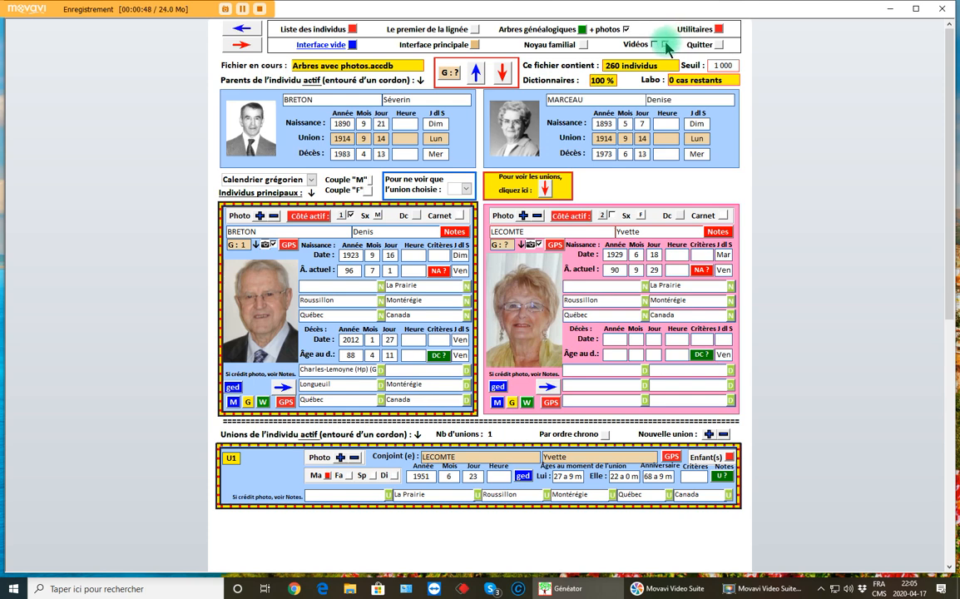
- Open an empty interface and bring up the Super Liste for the male individual's family name
left_click(664, 45)
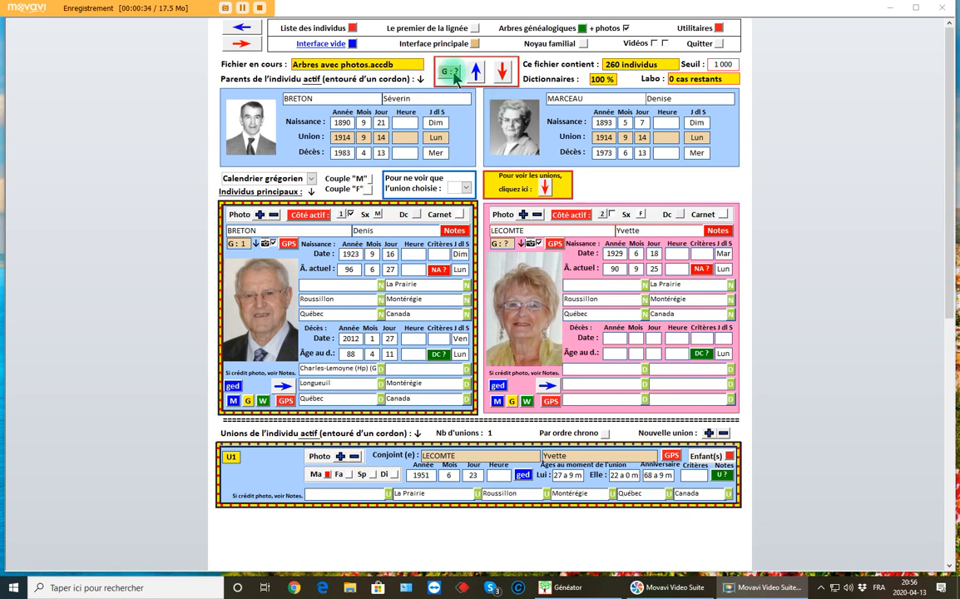
left_click(352, 46)
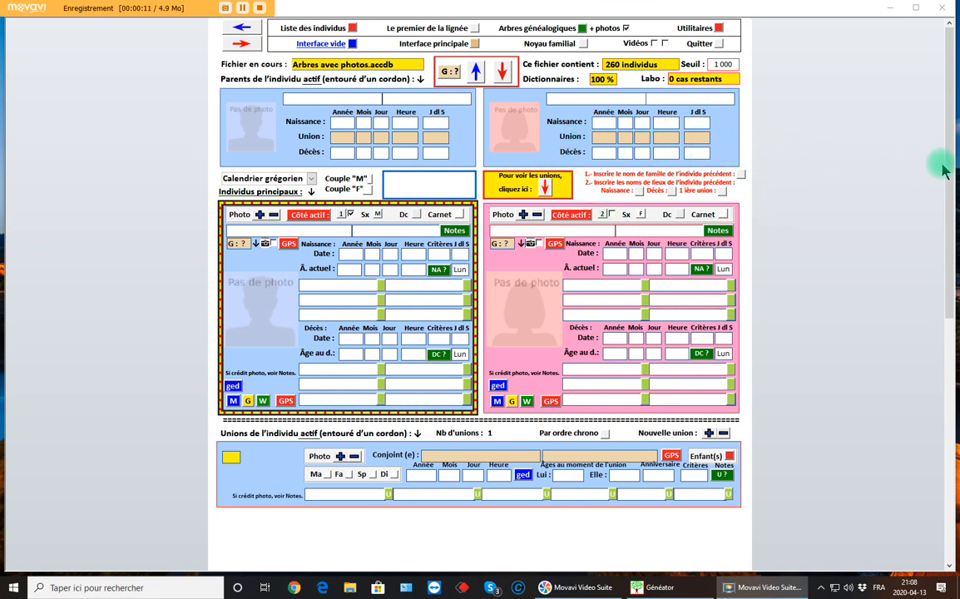
left_click(740, 174)
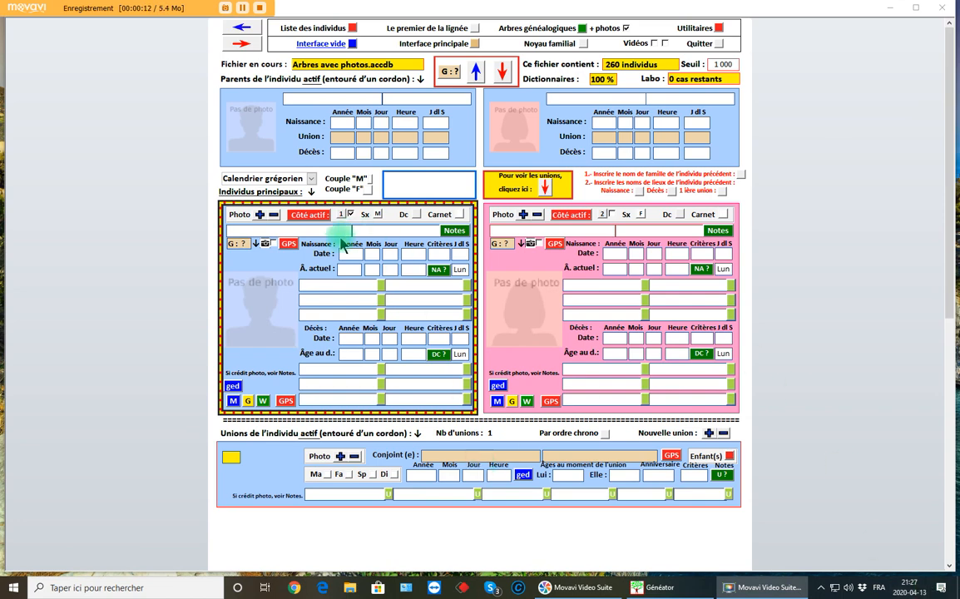
left_click(293, 228)
left_click(293, 228)
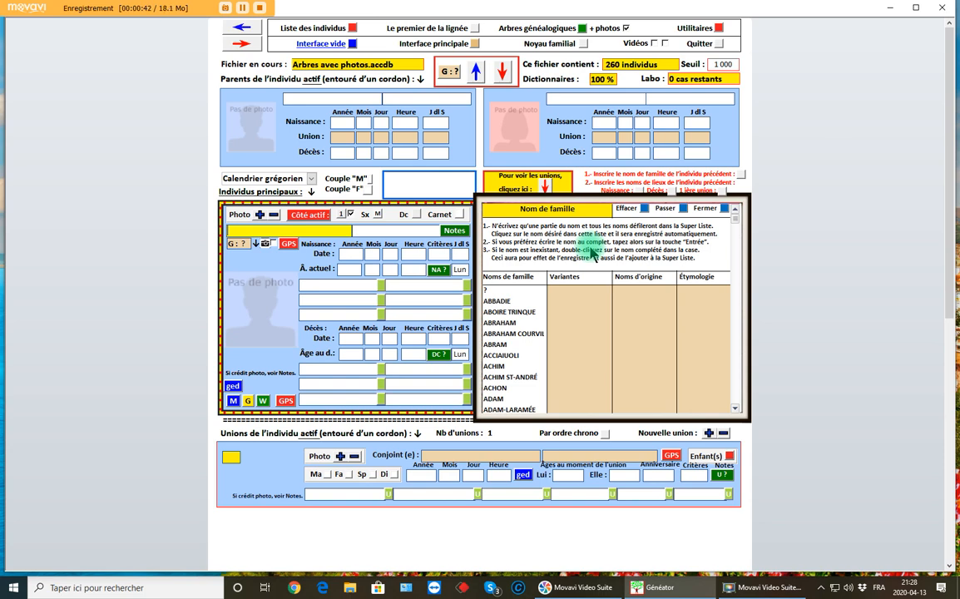
left_click(261, 9)
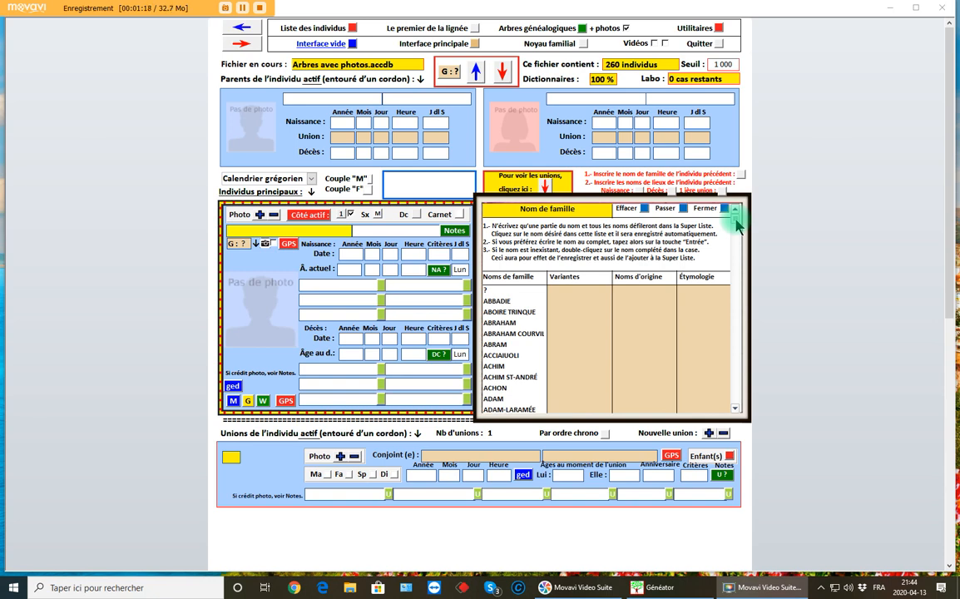
left_click(261, 10)
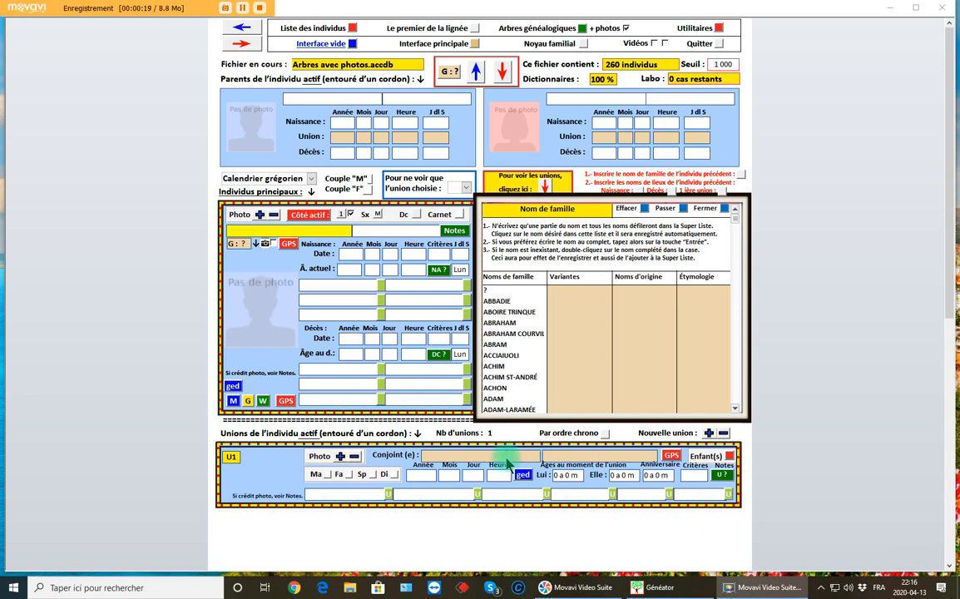
- Enter the first four letters of the man's family name and pick the matching full name from the Super Liste
left_click(266, 231)
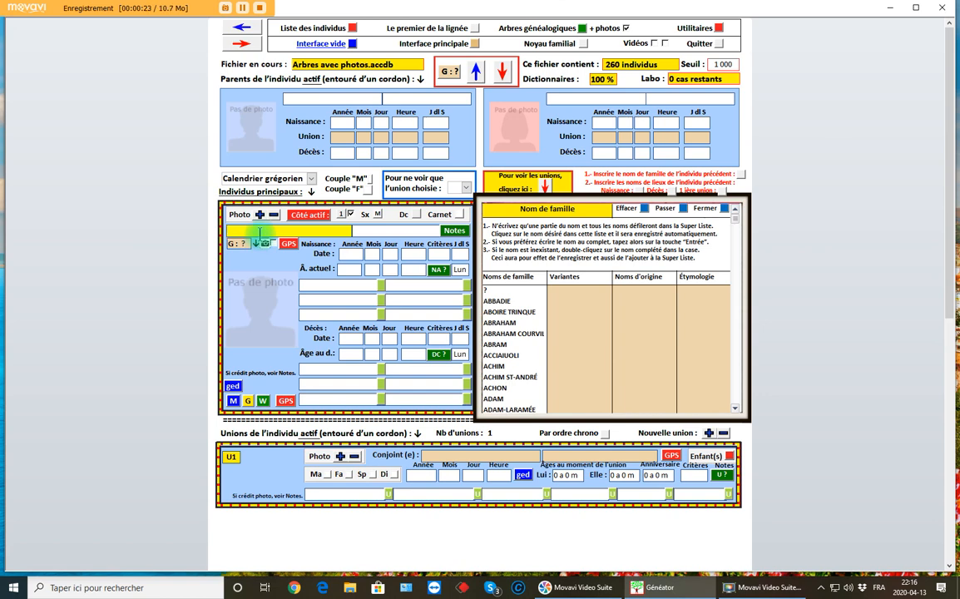
type("LALO")
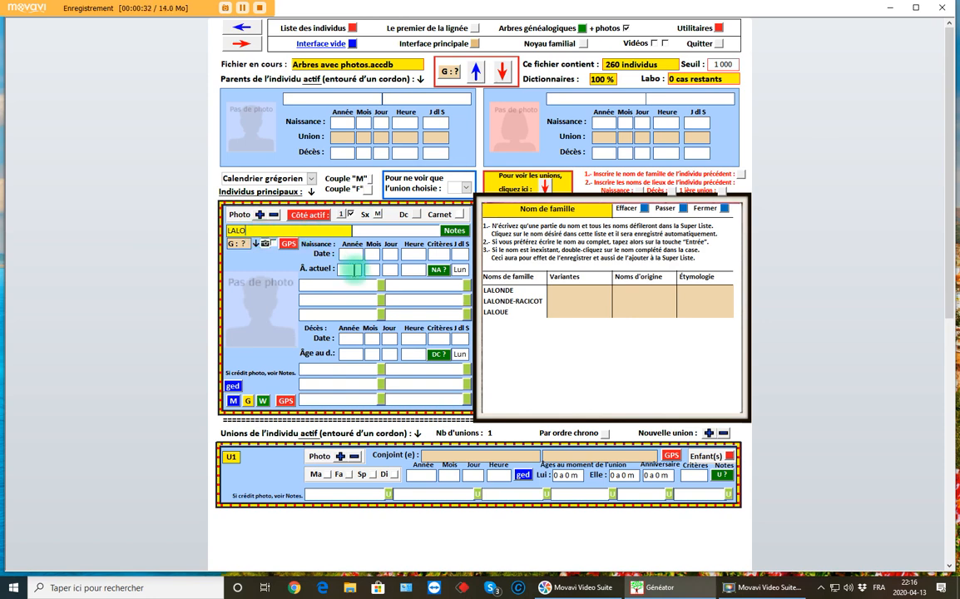
left_click(502, 291)
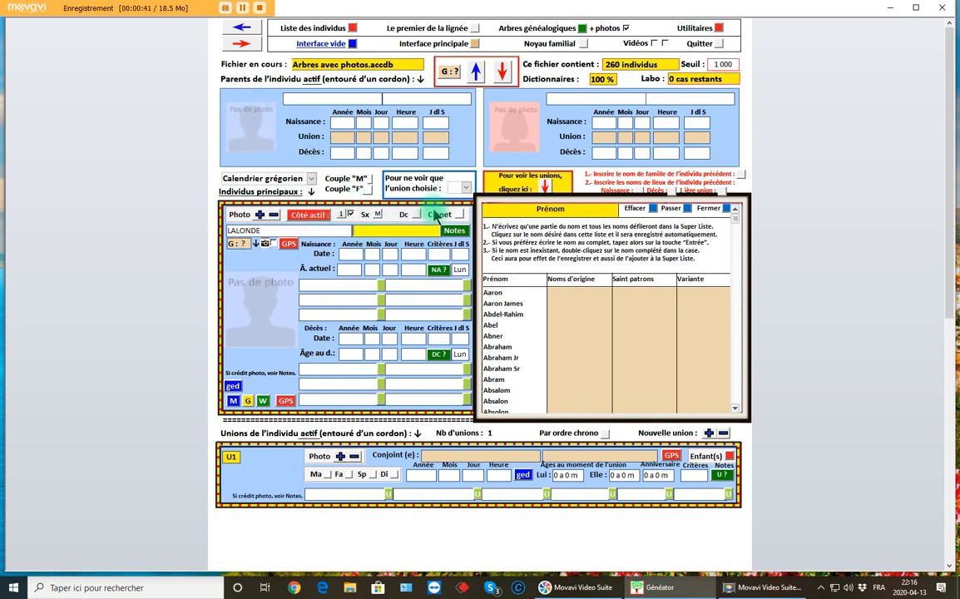
left_click(261, 8)
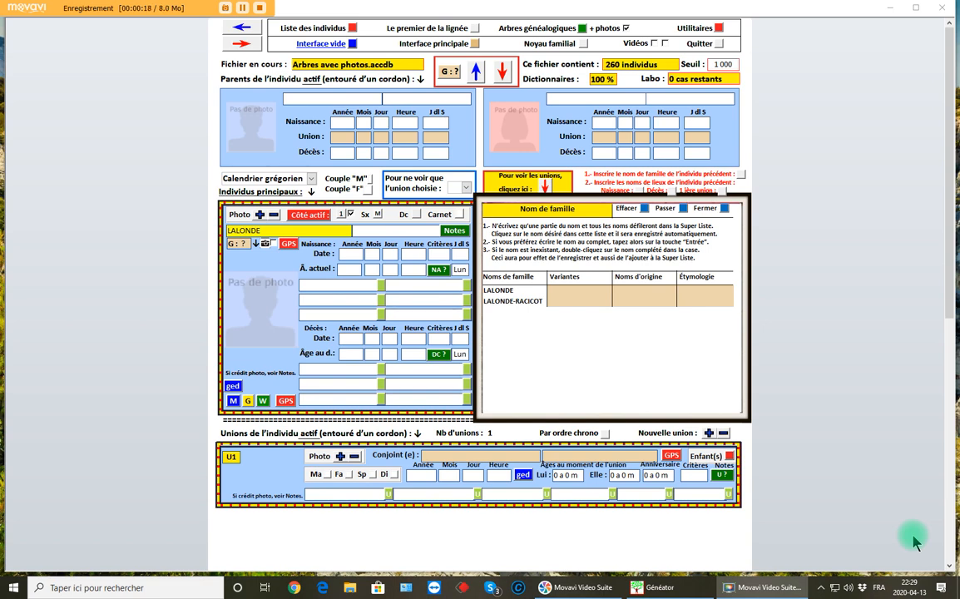
- Try an unlisted spelling of the family name by appending an X, and remove the extra letter
left_click(274, 230)
type("X")
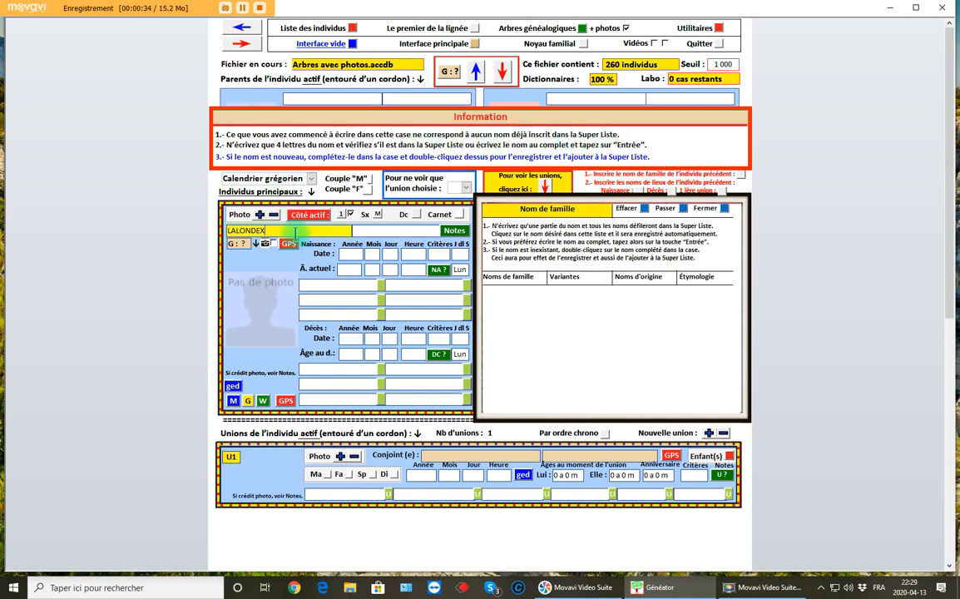
key("BackSpace")
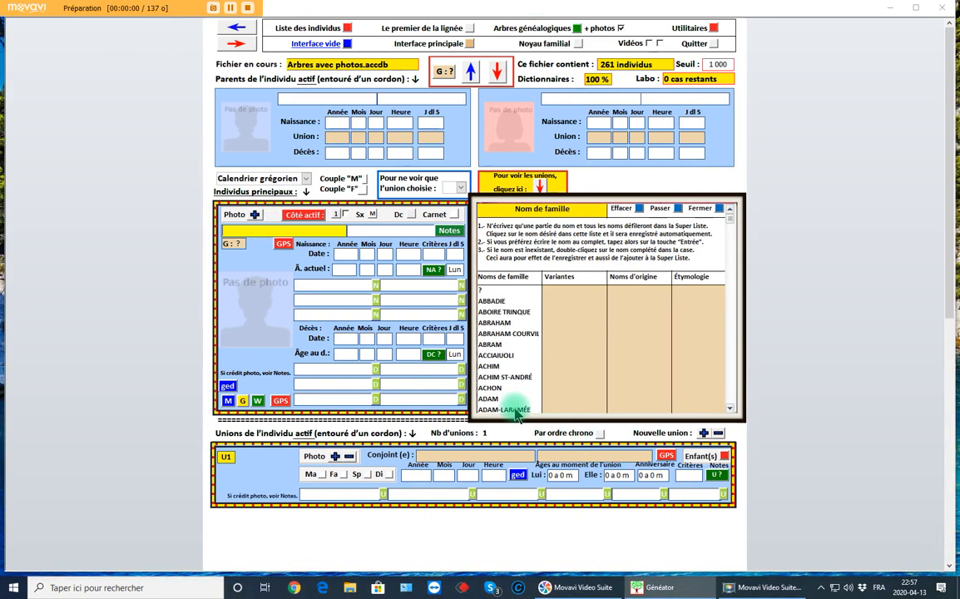
- Enter RAOULT as the family name in the blank male record and register it as a new Super Liste entry
left_click(238, 231)
type("RACULT")
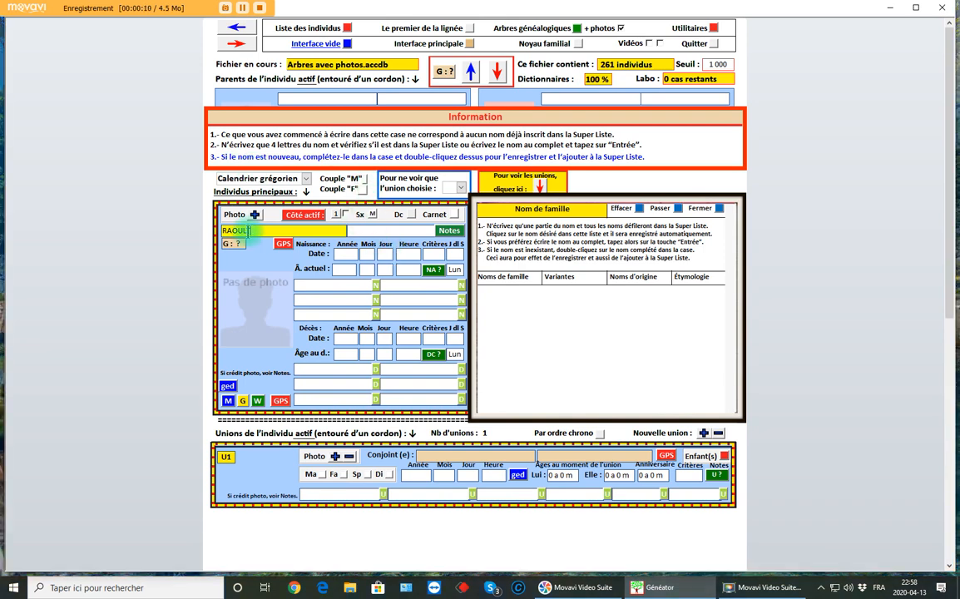
double_click(241, 230)
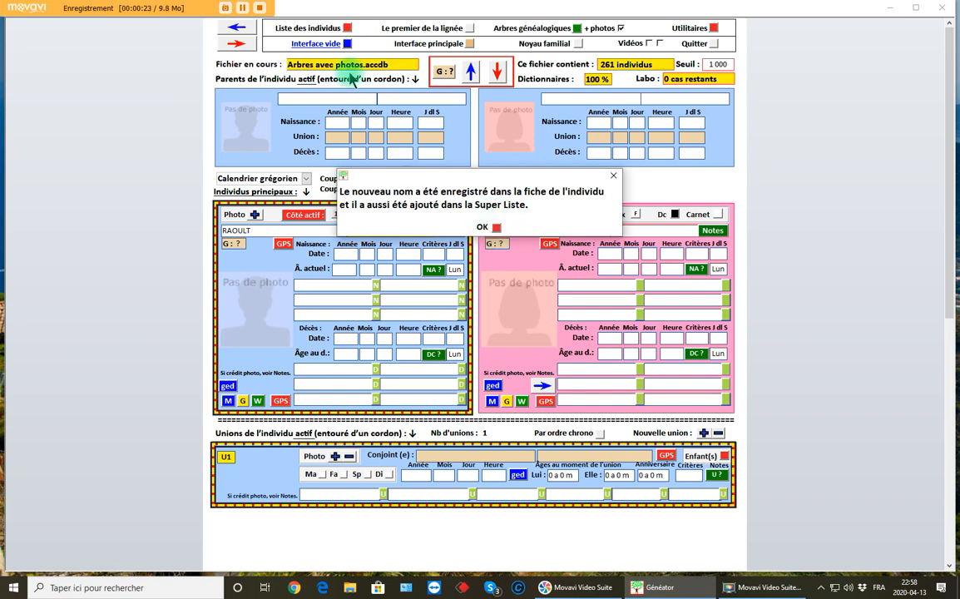
left_click(261, 8)
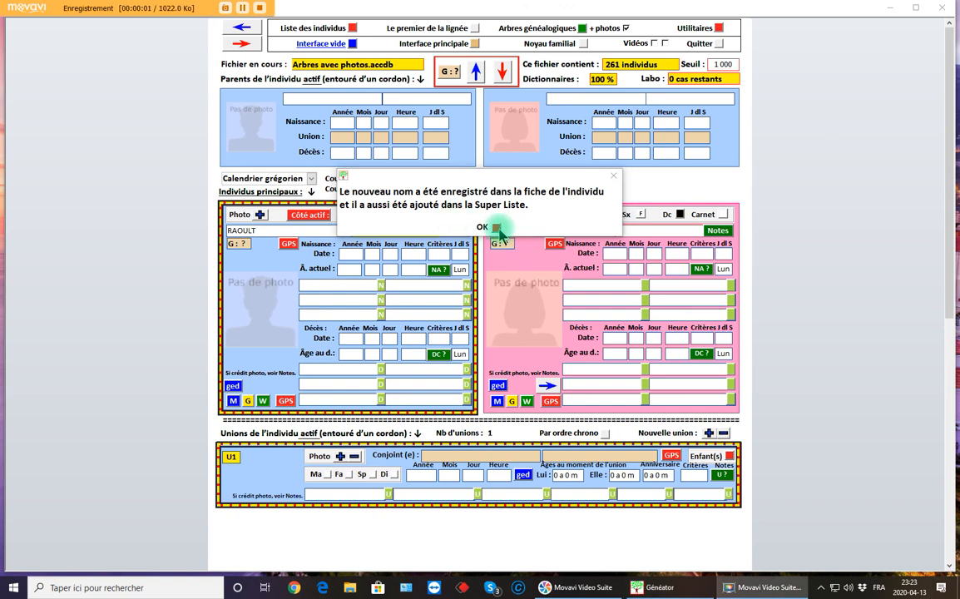
left_click(489, 227)
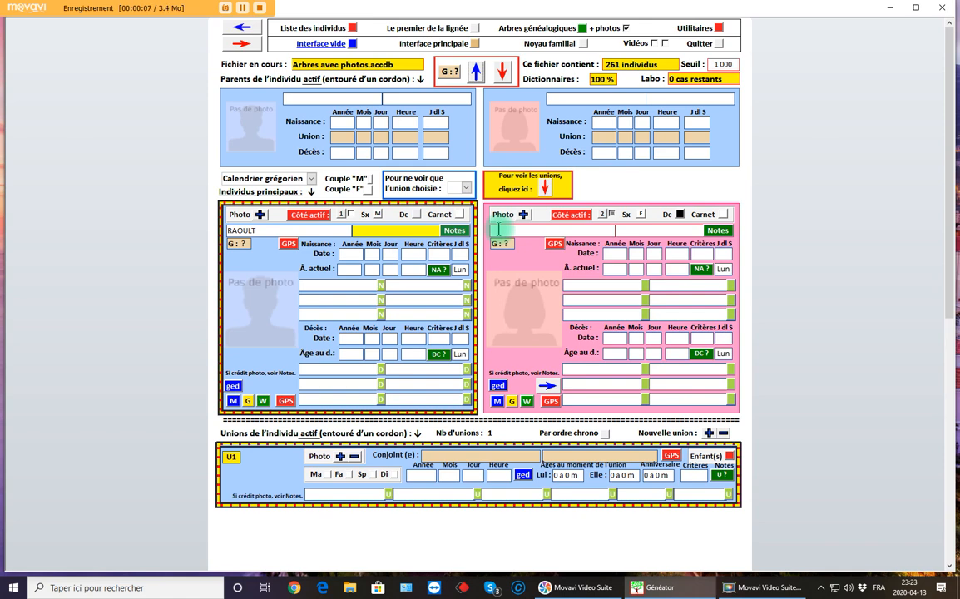
- Set the man's first name to Didier from the Super Liste and close the list for the spouse's family name
left_click(372, 232)
type("Di")
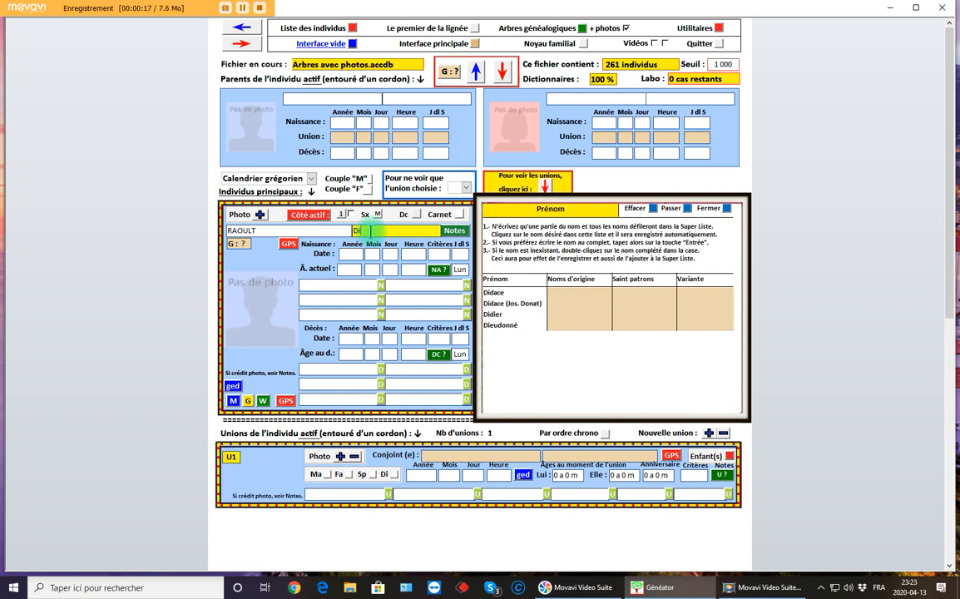
left_click(493, 314)
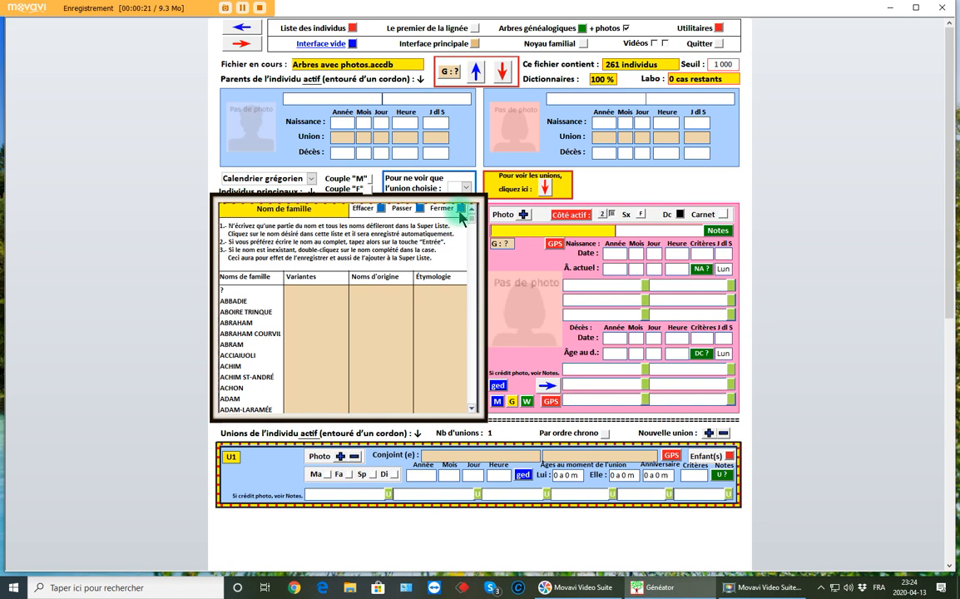
left_click(462, 209)
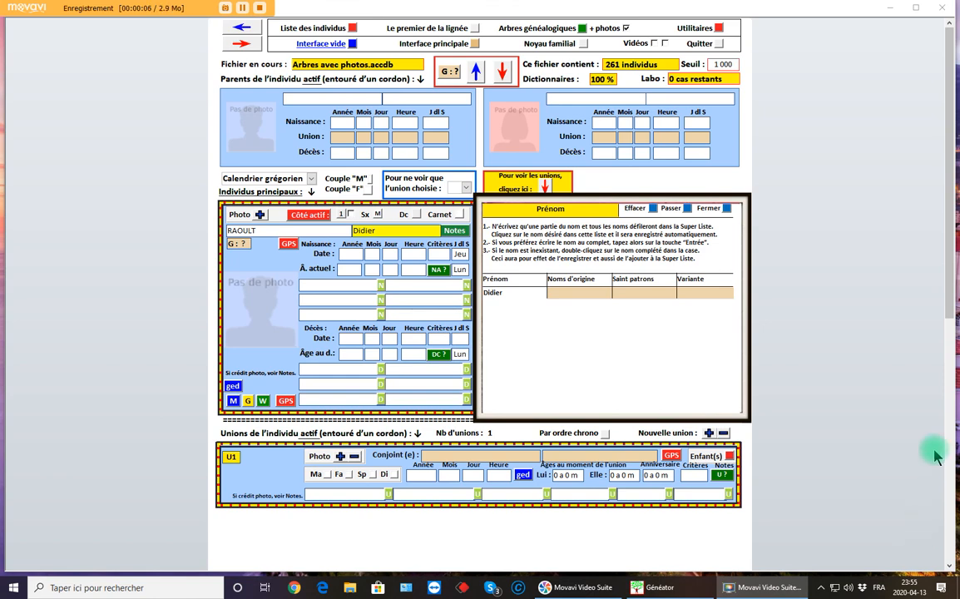
- Run a Google search on RAOULT Didier from the record and open his French Wikipedia article
left_click(250, 231)
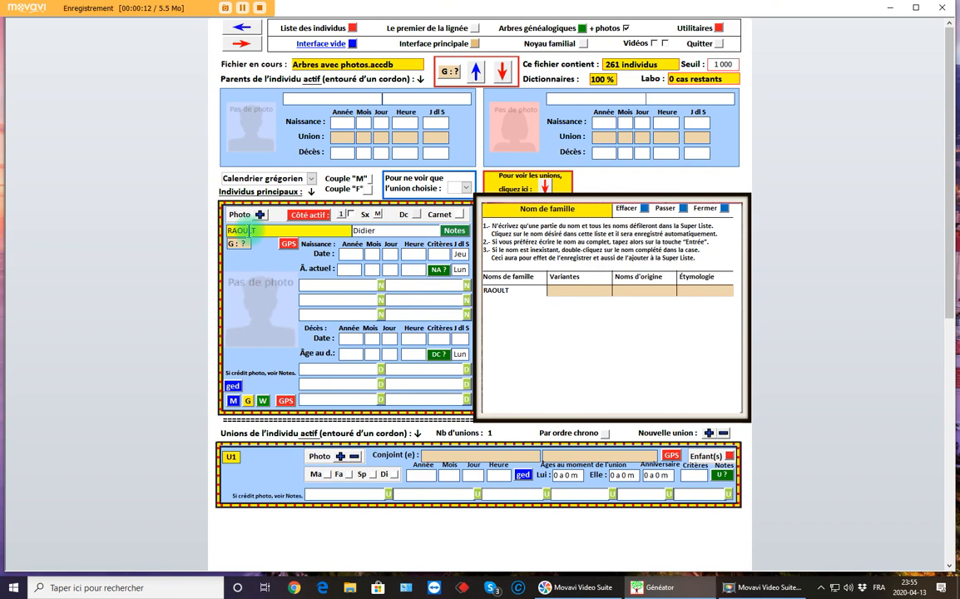
left_click(249, 402)
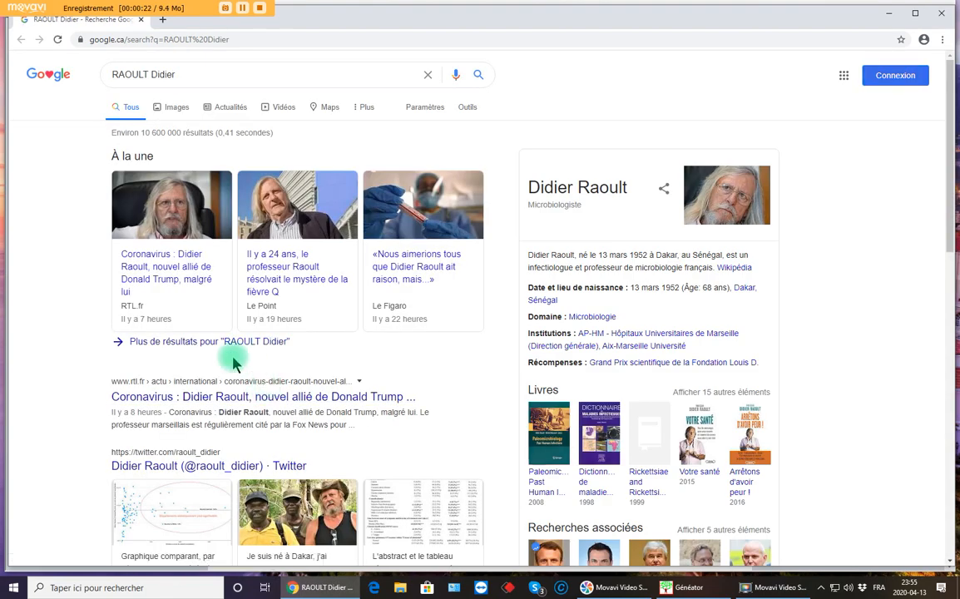
scroll(235, 364, "down", 5)
scroll(225, 275, "down", 4)
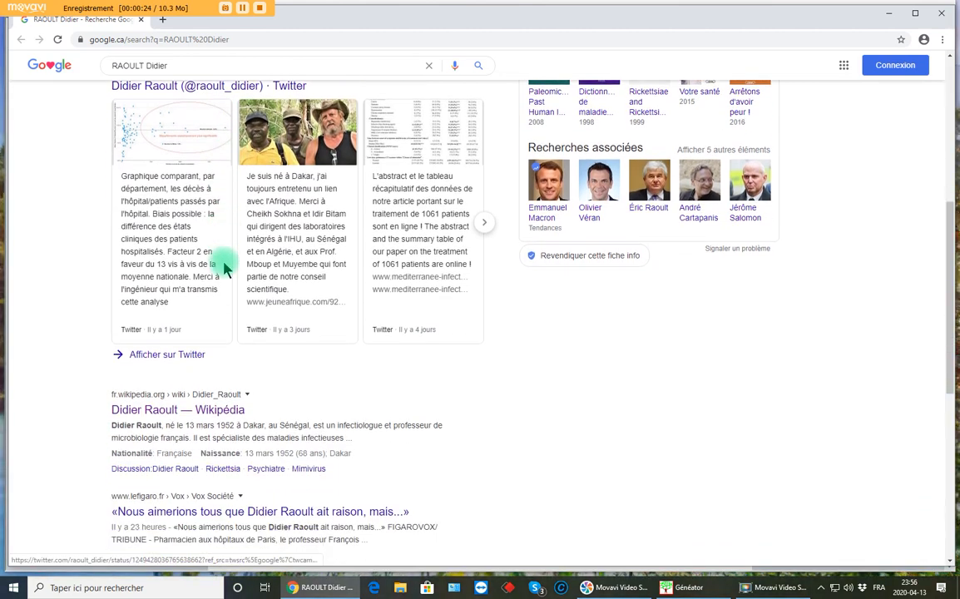
left_click(175, 391)
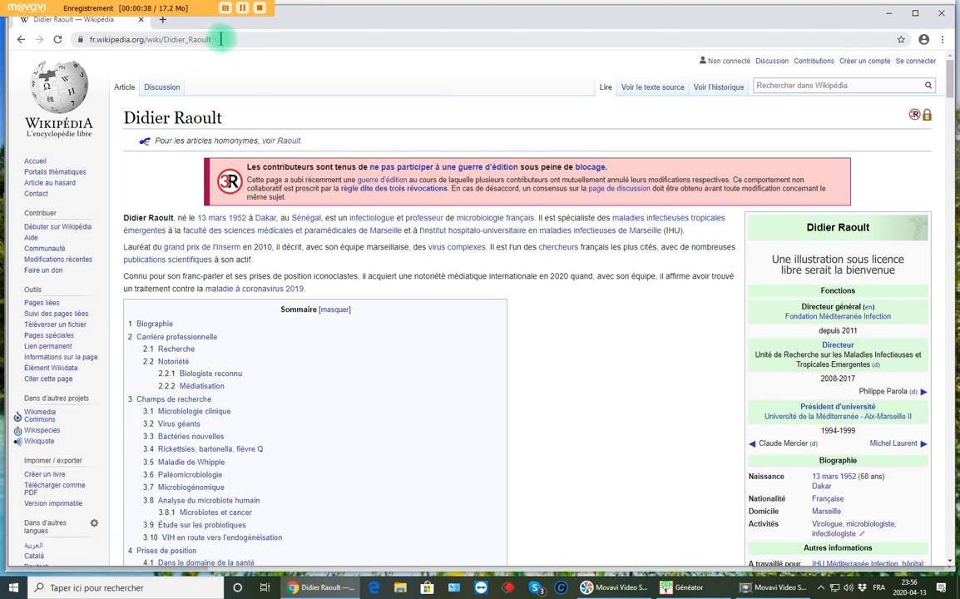
- Copy the web address of the Didier Raoult Wikipedia article and close the browser
left_click_drag(221, 40, 38, 41)
key("ctrl+c")
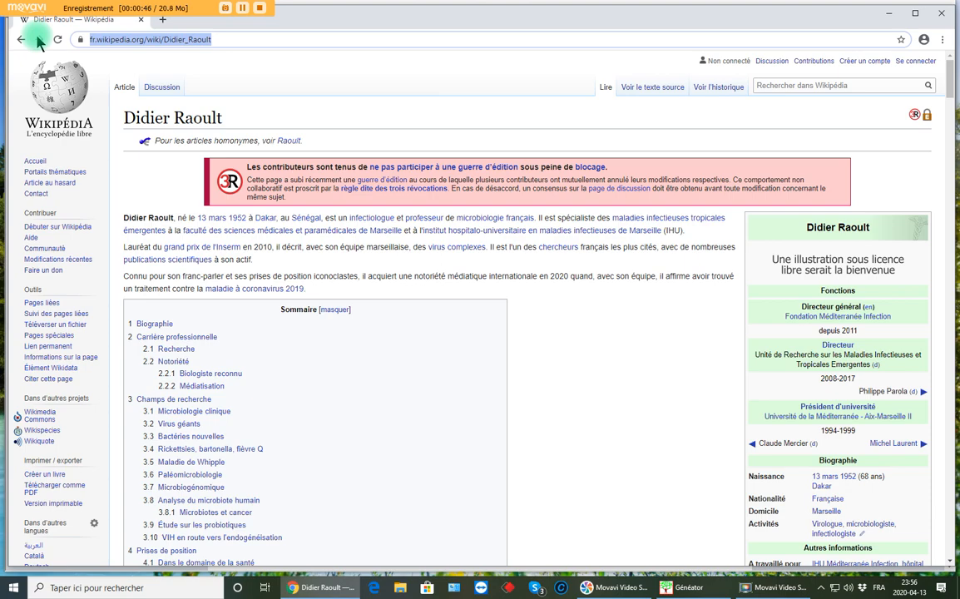
left_click(943, 14)
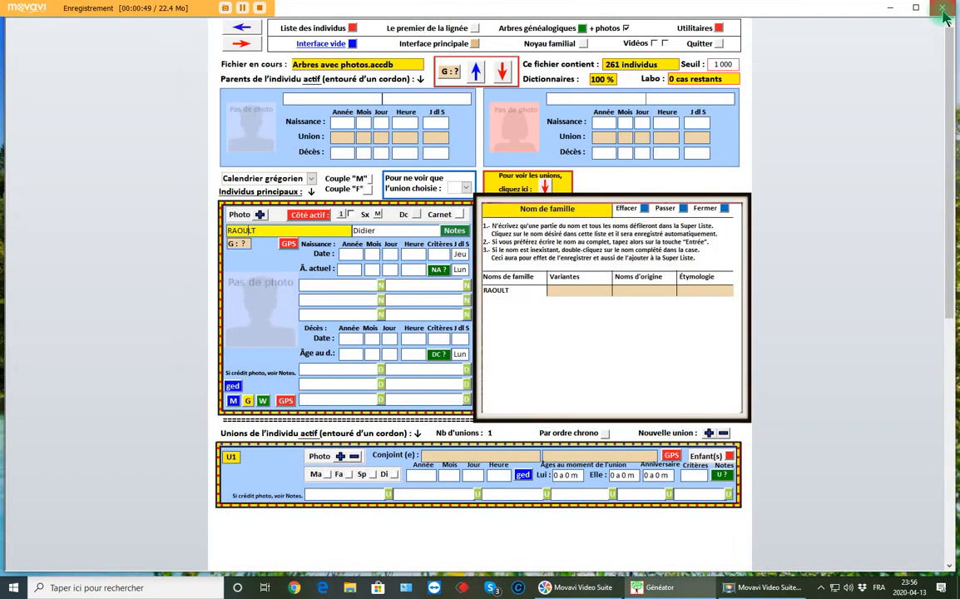
- In Didier RAOULT's notes, add a link titled "1.- Wikipédia" with the copied article address
left_click(454, 232)
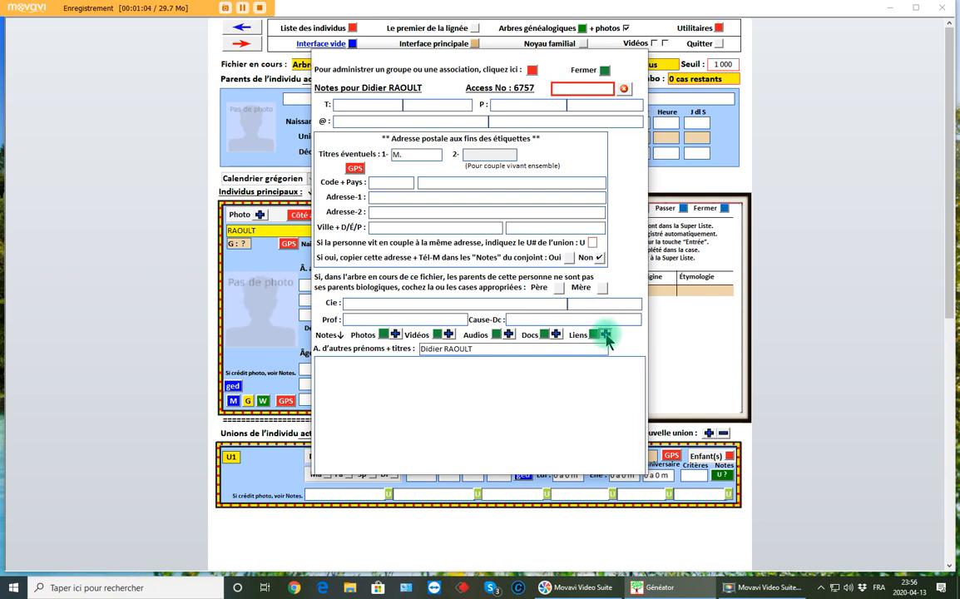
left_click(606, 335)
left_click(390, 201)
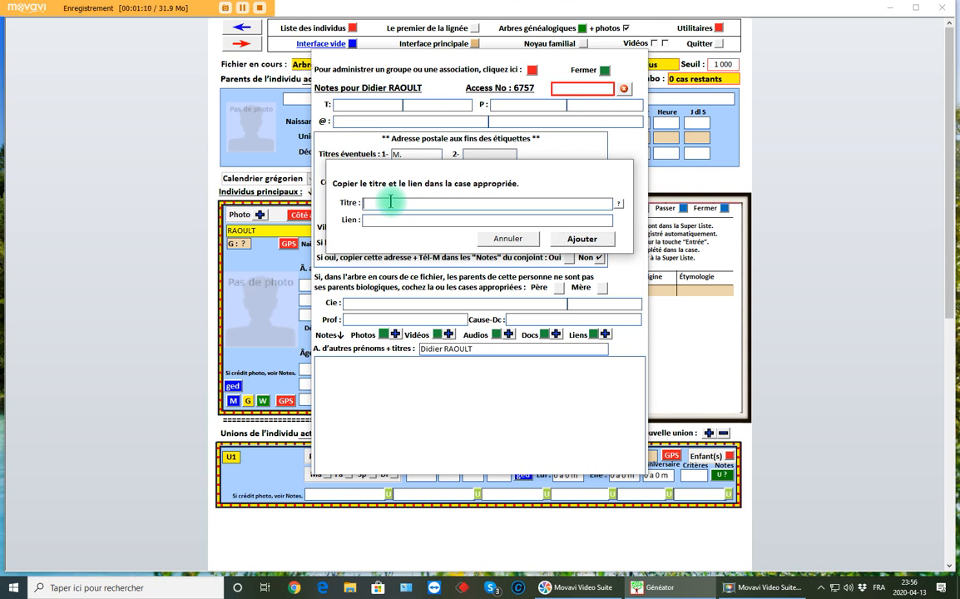
type("1.- Wikipédia")
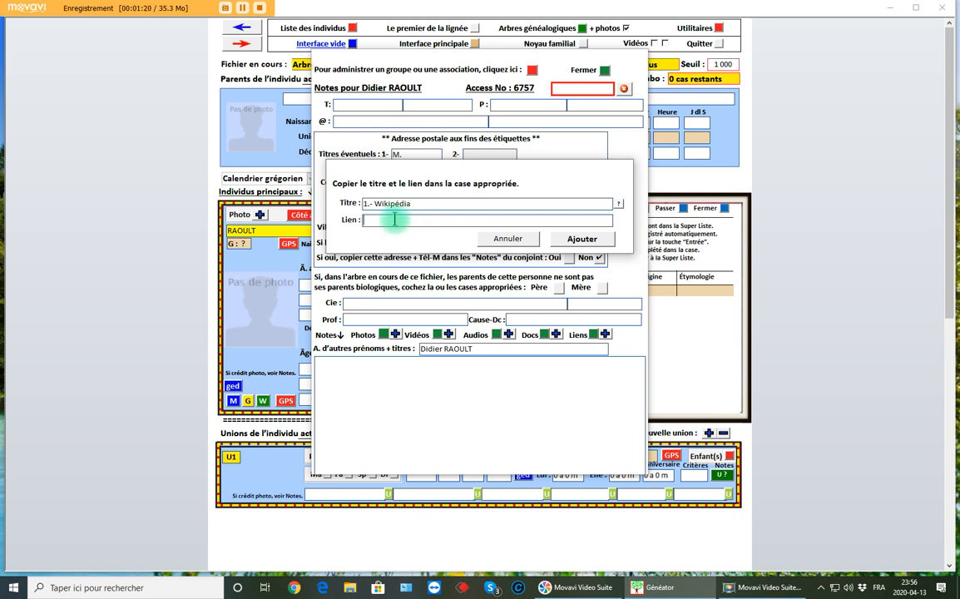
left_click(394, 220)
key("ctrl+v")
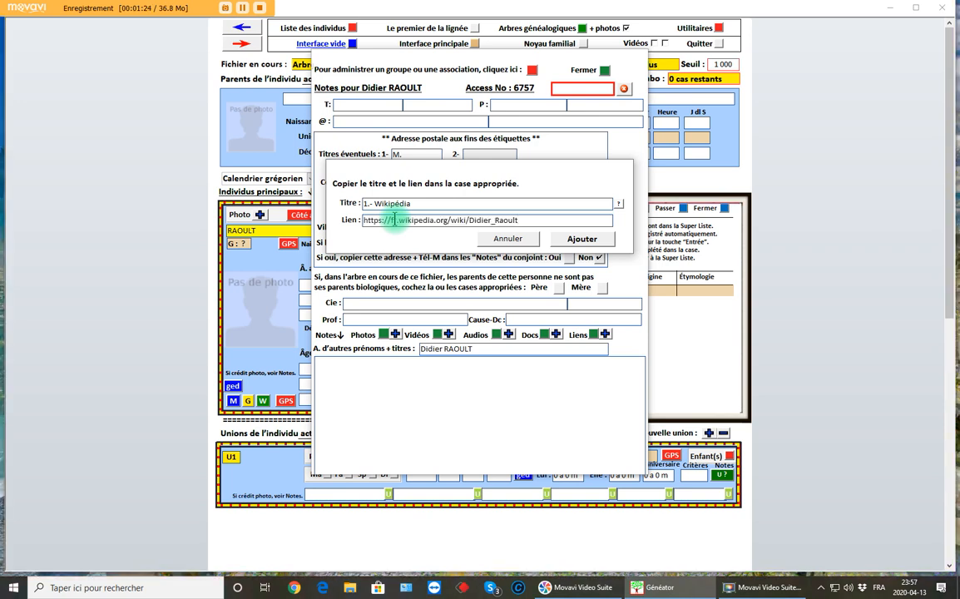
left_click(581, 239)
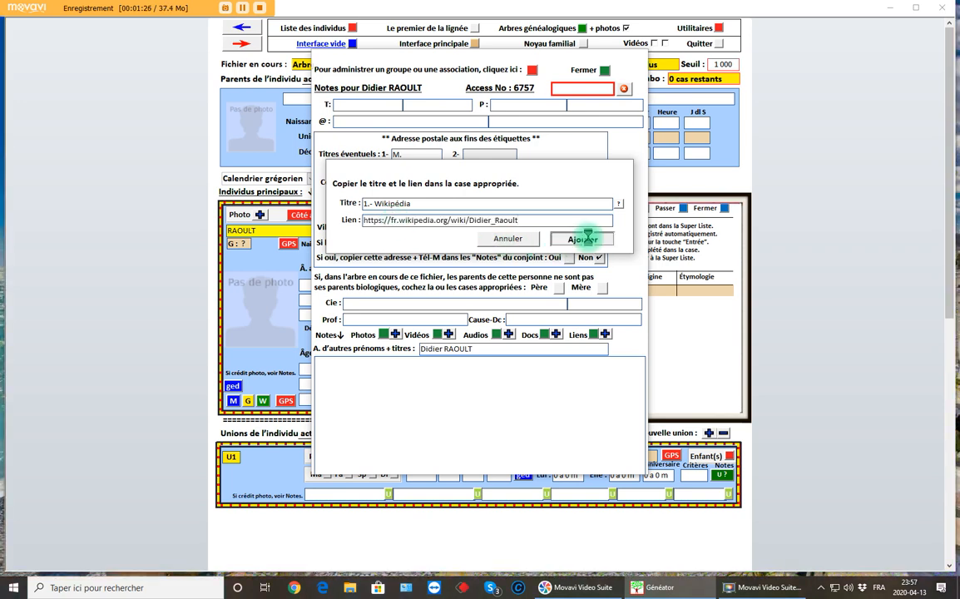
- Test the saved "1.- Wikipédia" link from the notes' link list, and close the browser, the list and the notes
left_click(594, 335)
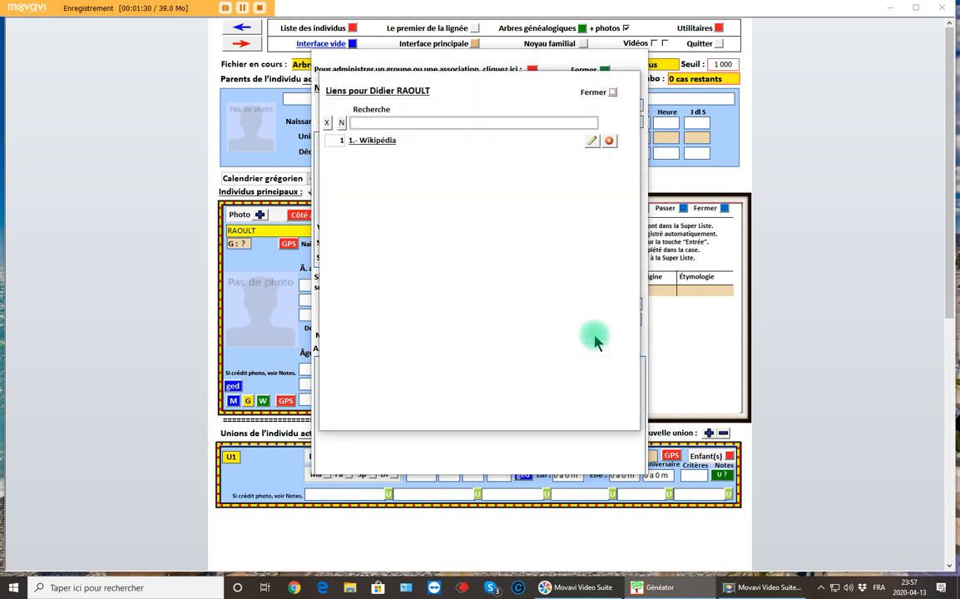
left_click(377, 141)
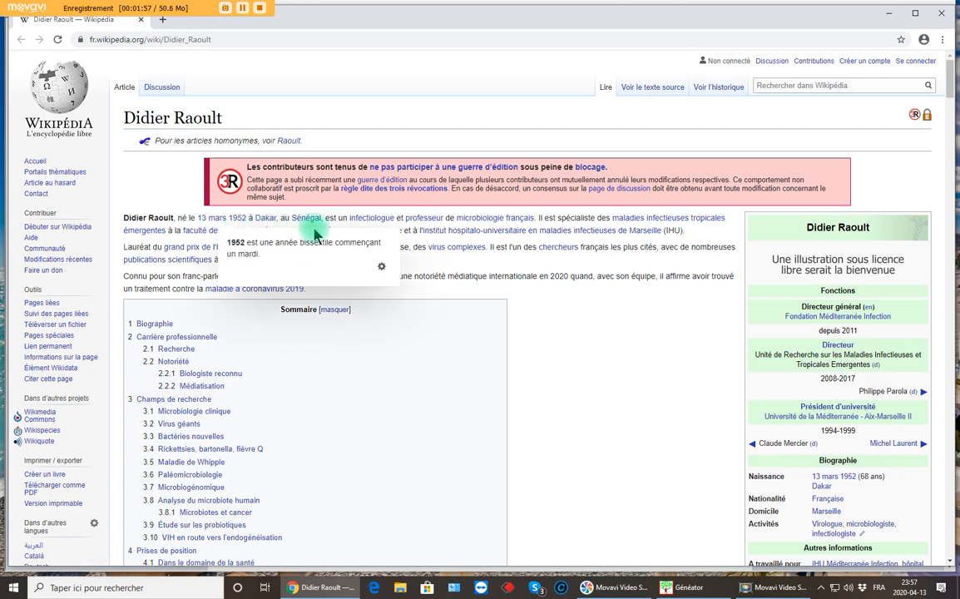
left_click(942, 15)
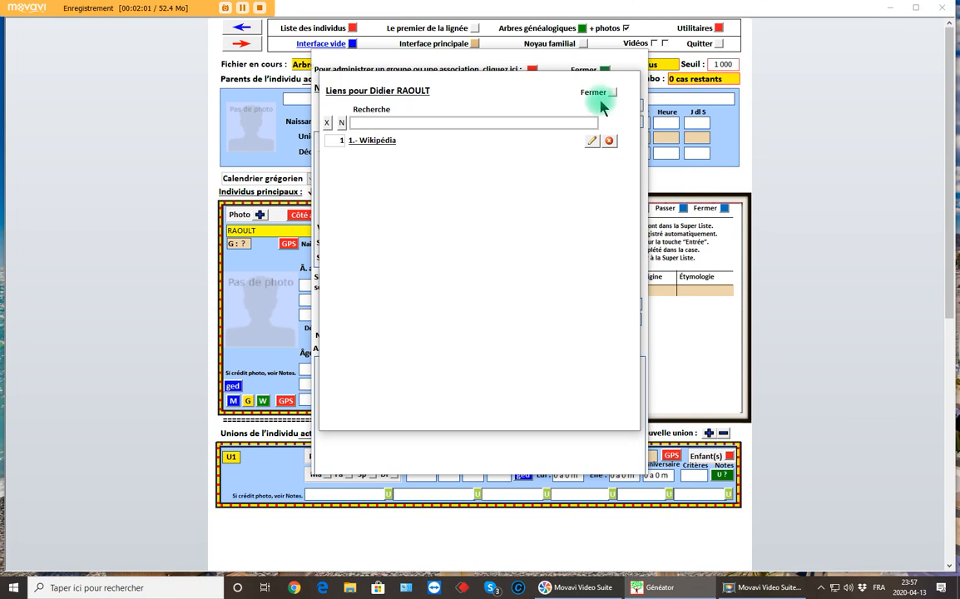
left_click(613, 93)
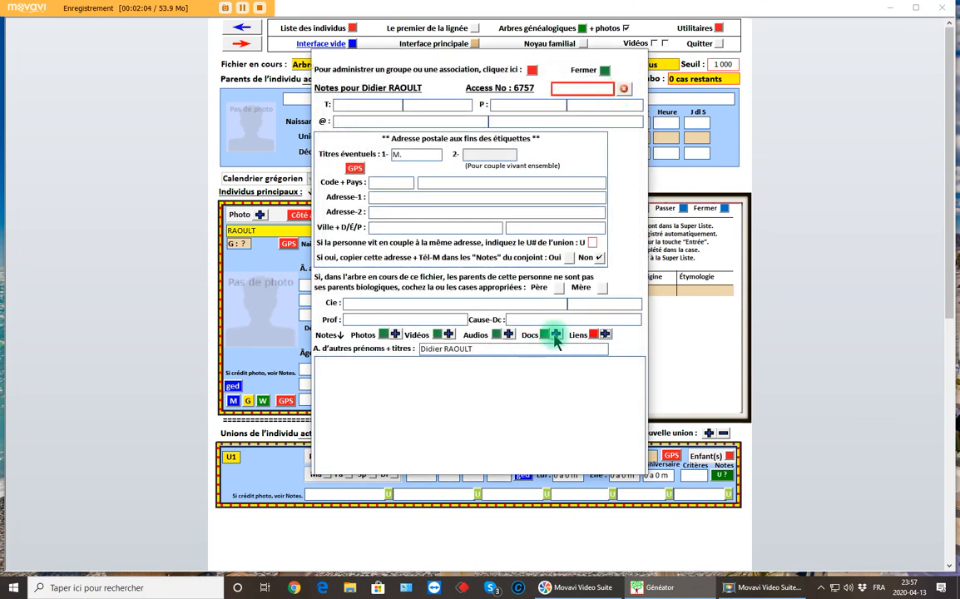
left_click(606, 72)
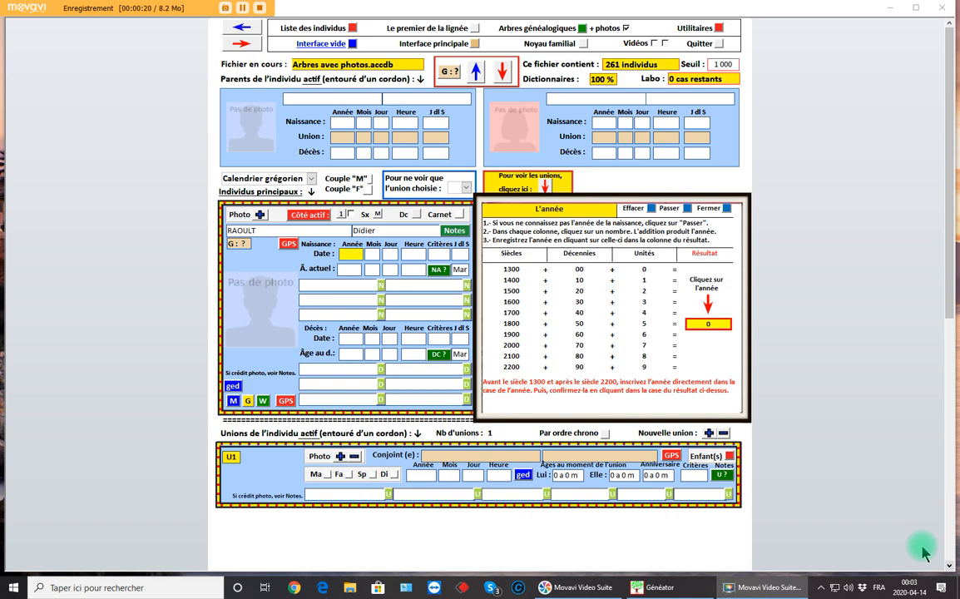
- Record Didier RAOULT's complete date of birth by choosing the year, month and day
left_click(511, 334)
left_click(578, 323)
left_click(644, 291)
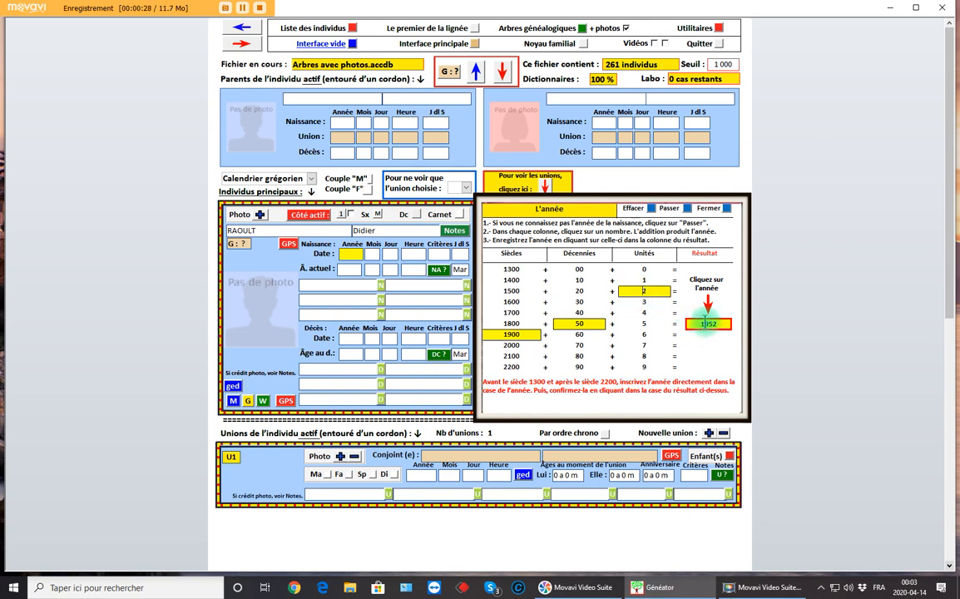
left_click(705, 324)
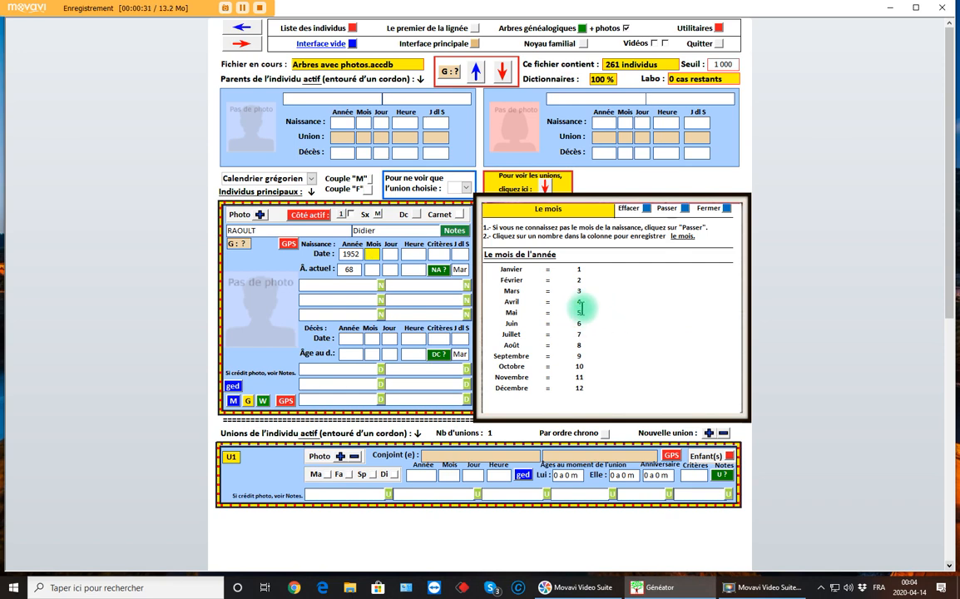
left_click(579, 290)
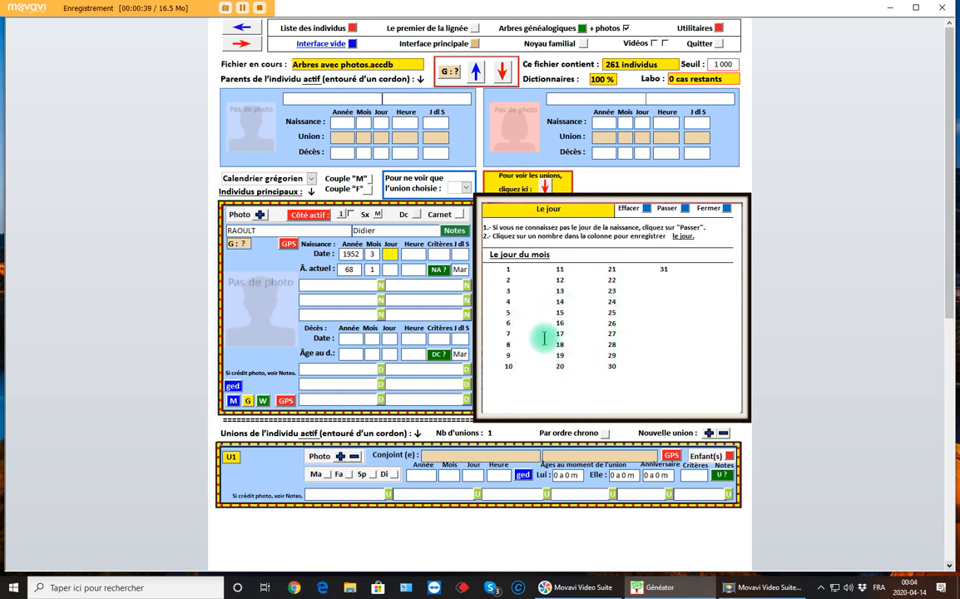
left_click(560, 291)
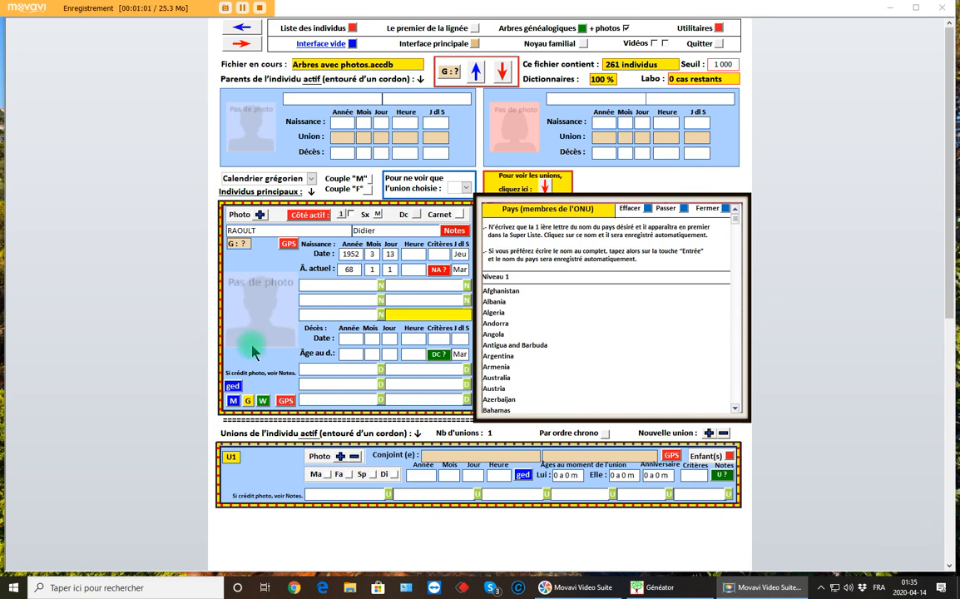
- Narrow the country choices to those starting with "f" and record France as Didier RAOULT's birth country
left_click(403, 314)
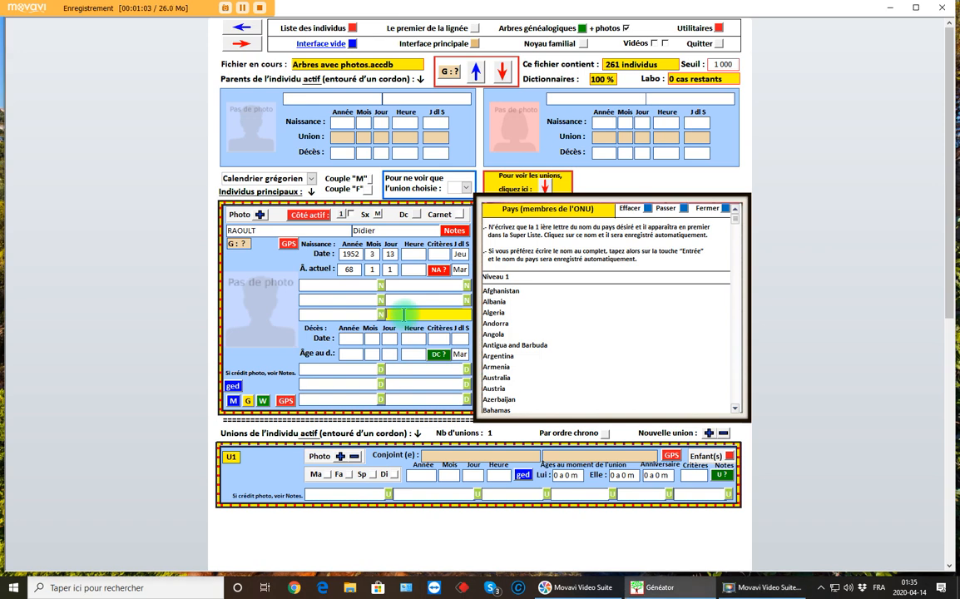
type("f")
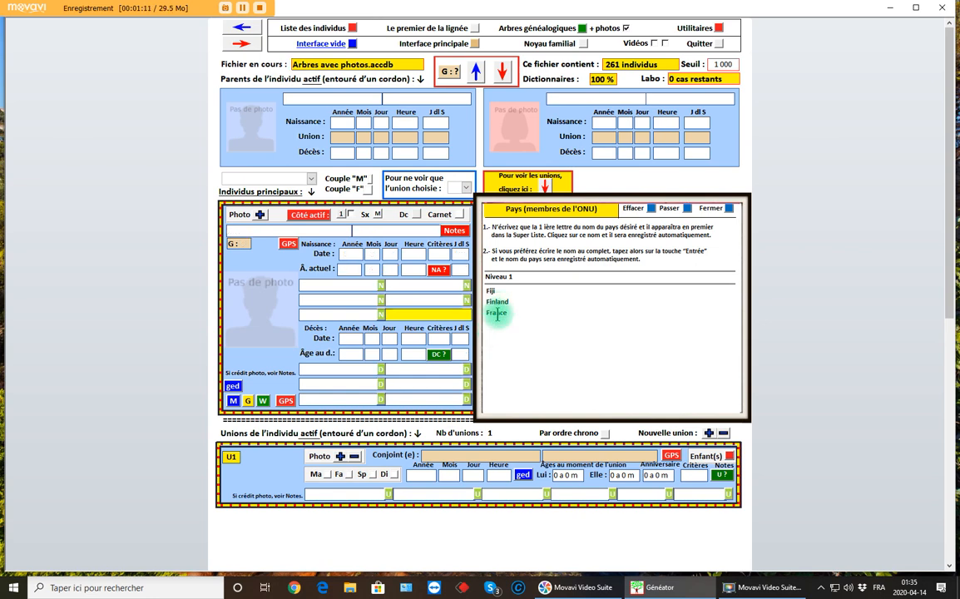
left_click(497, 313)
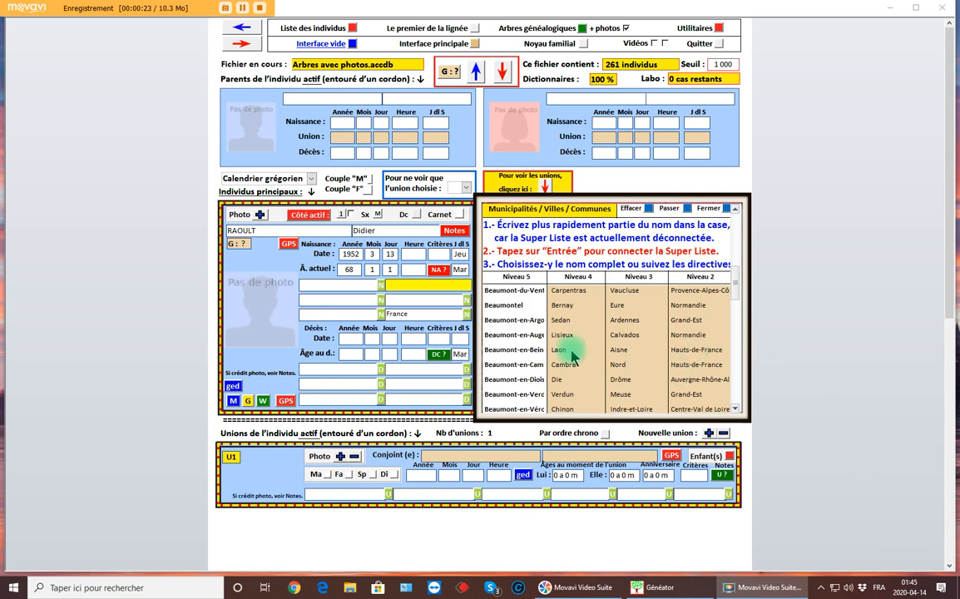
- Search the French municipalities for "Beaumont" as the birthplace and browse the matching communes
left_click(398, 285)
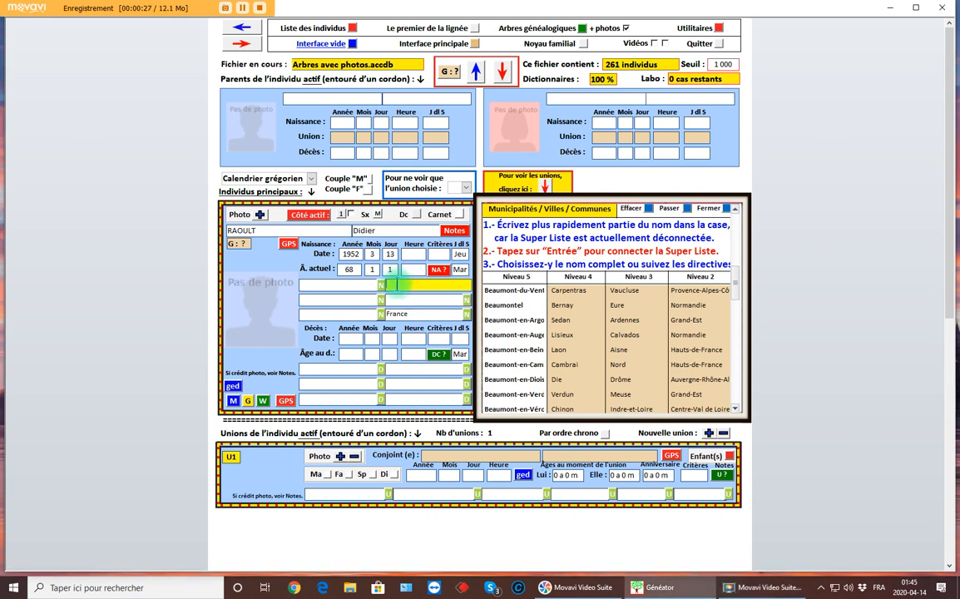
type("Beaumont")
key("Return")
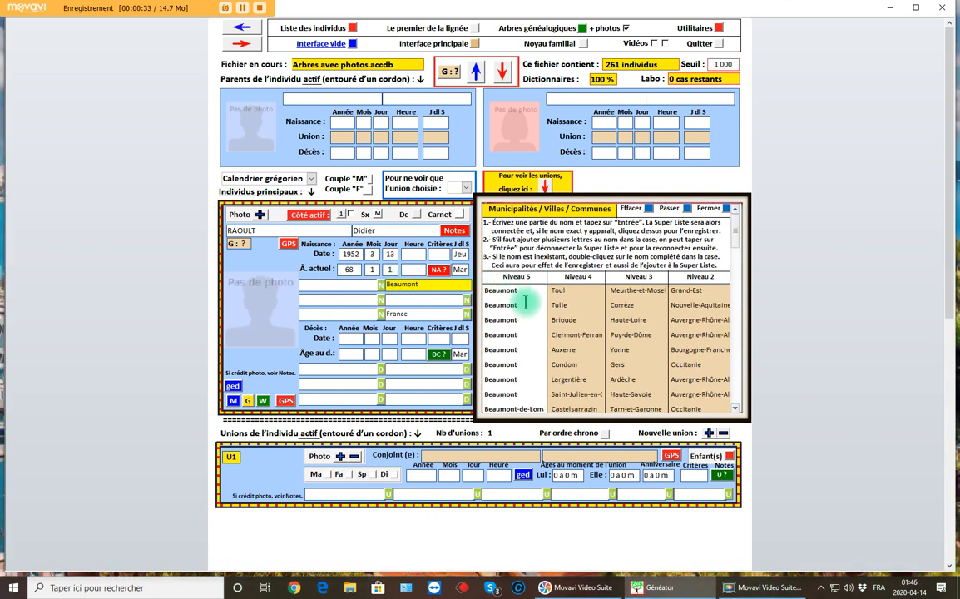
scroll(526, 303, "down", 4)
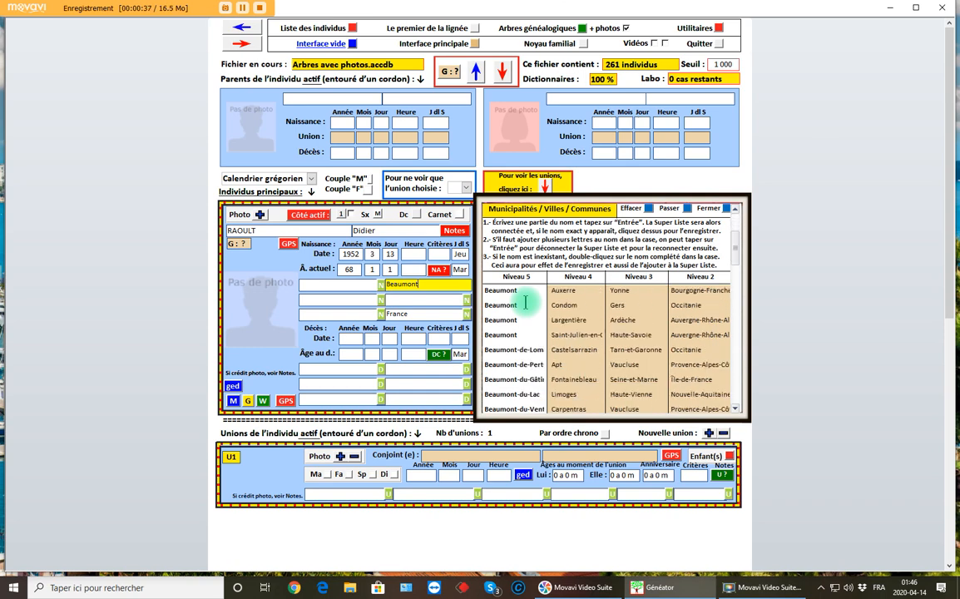
scroll(526, 303, "down", 2)
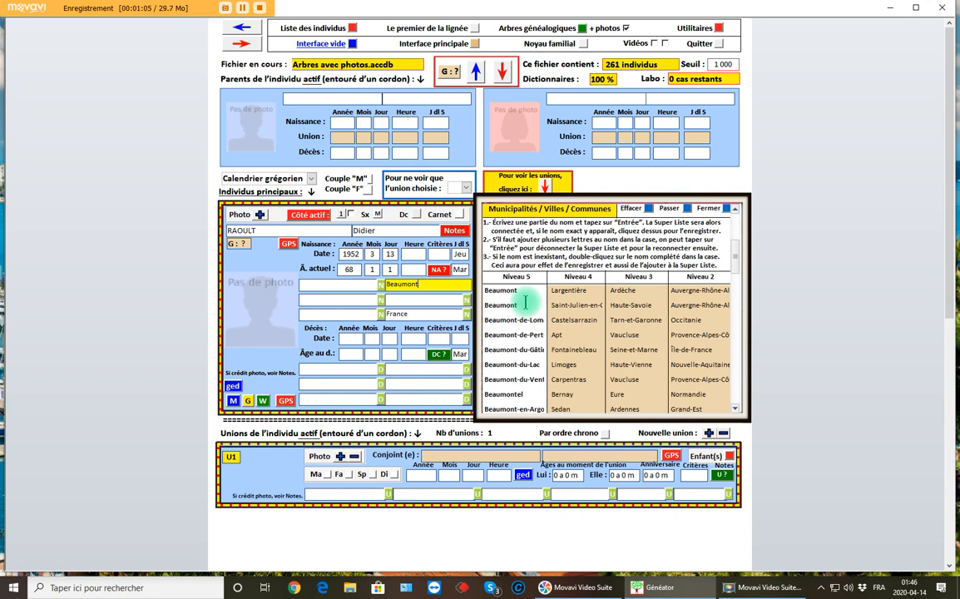
left_click(260, 10)
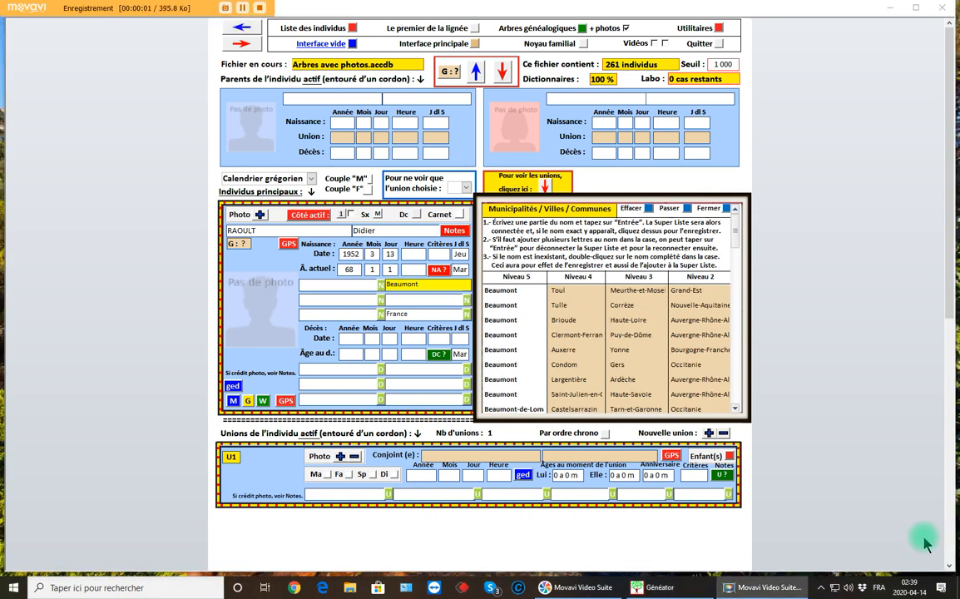
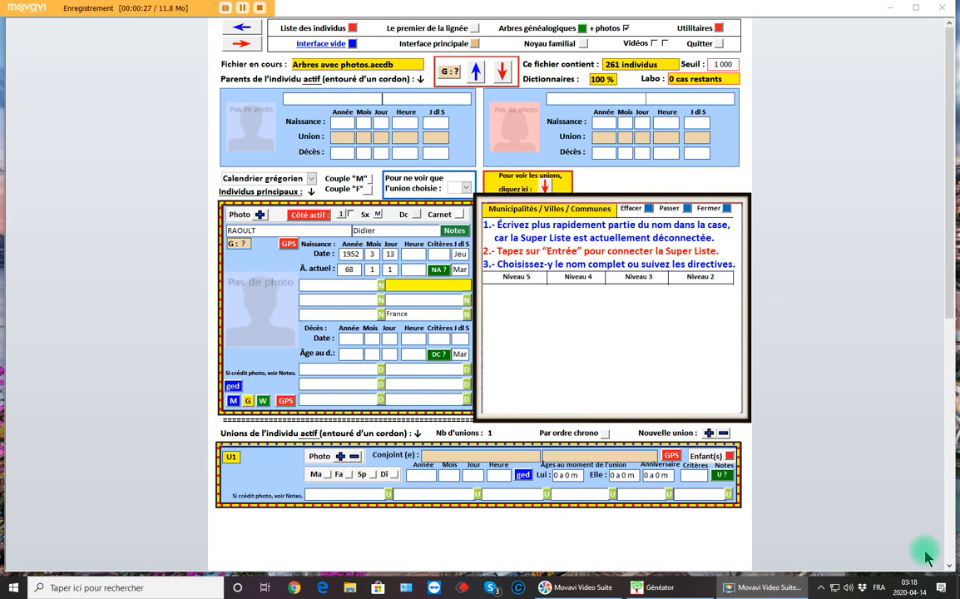
- Search the French municipalities for "Clermont" as the birthplace and browse the matching communes
left_click(407, 286)
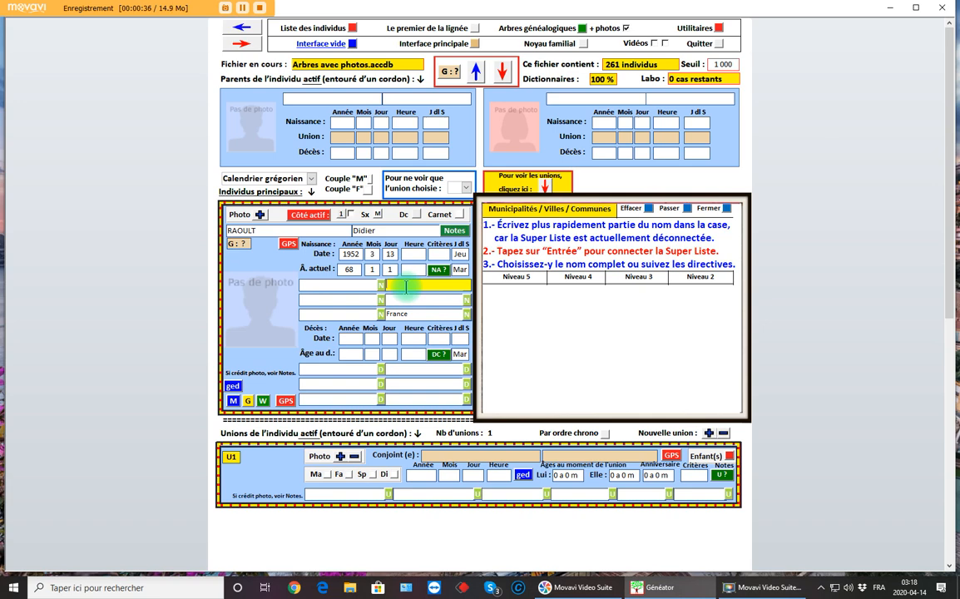
type("Clermont")
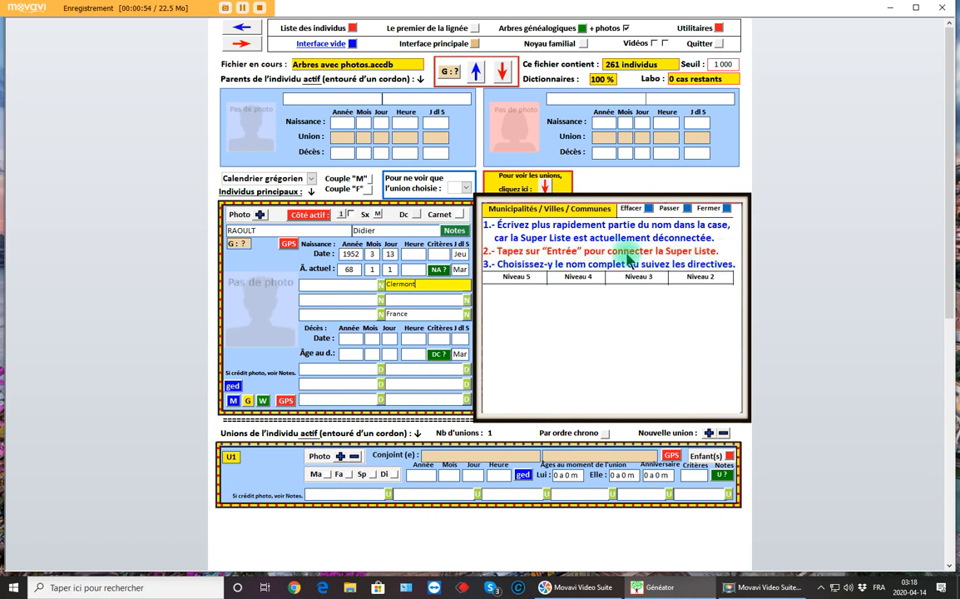
left_click(552, 261)
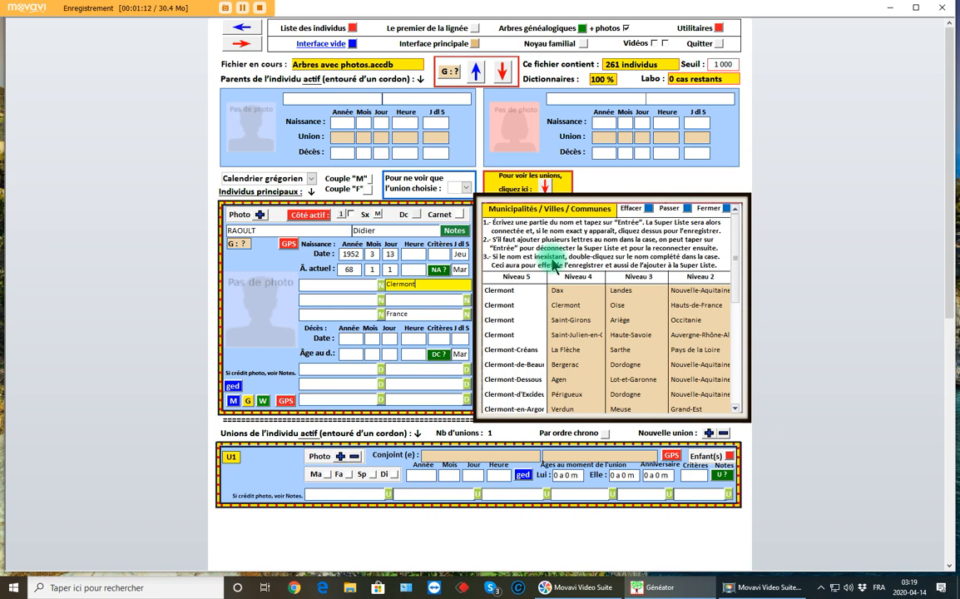
scroll(545, 332, "down", 3)
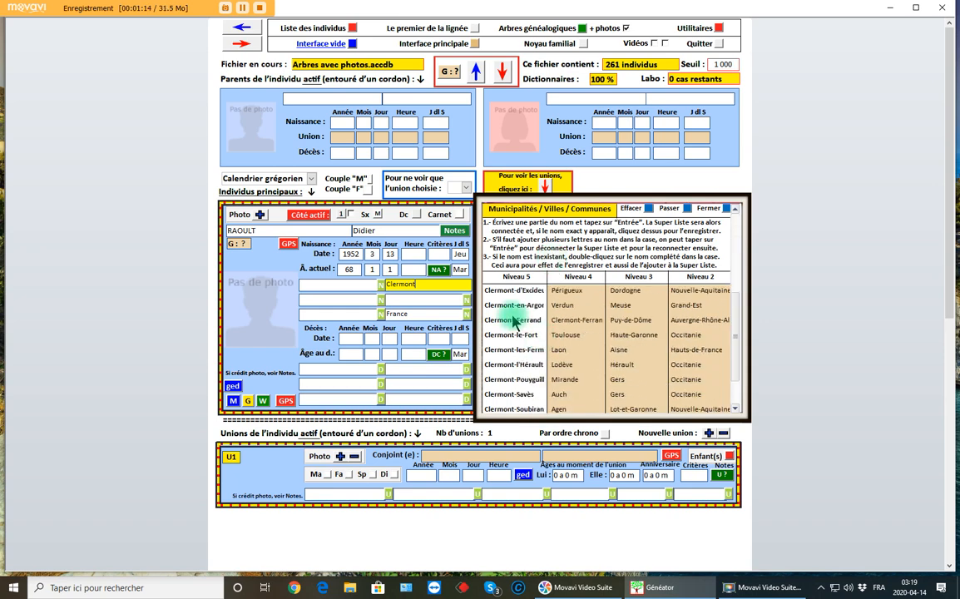
scroll(514, 318, "down", 2)
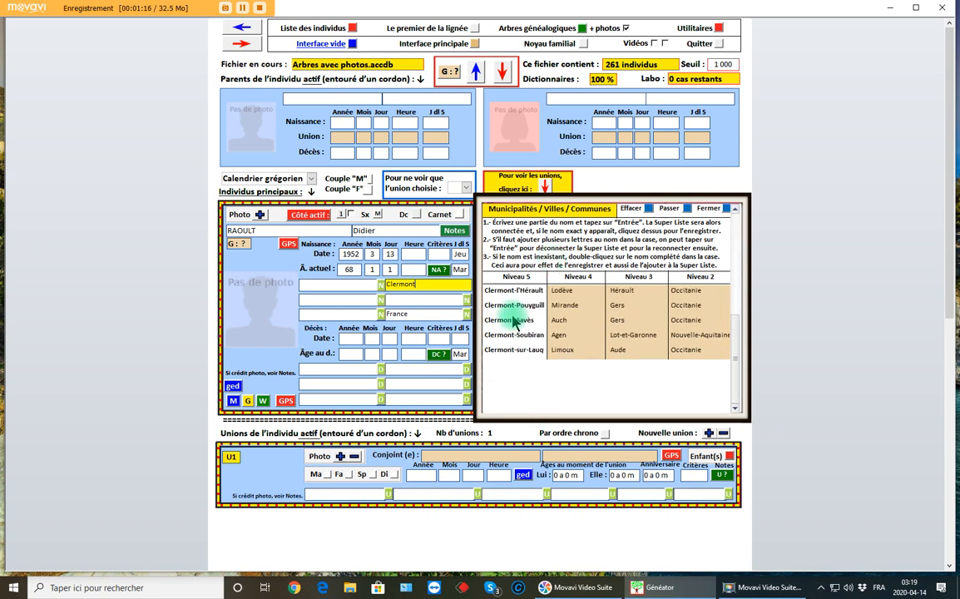
scroll(515, 320, "up", 5)
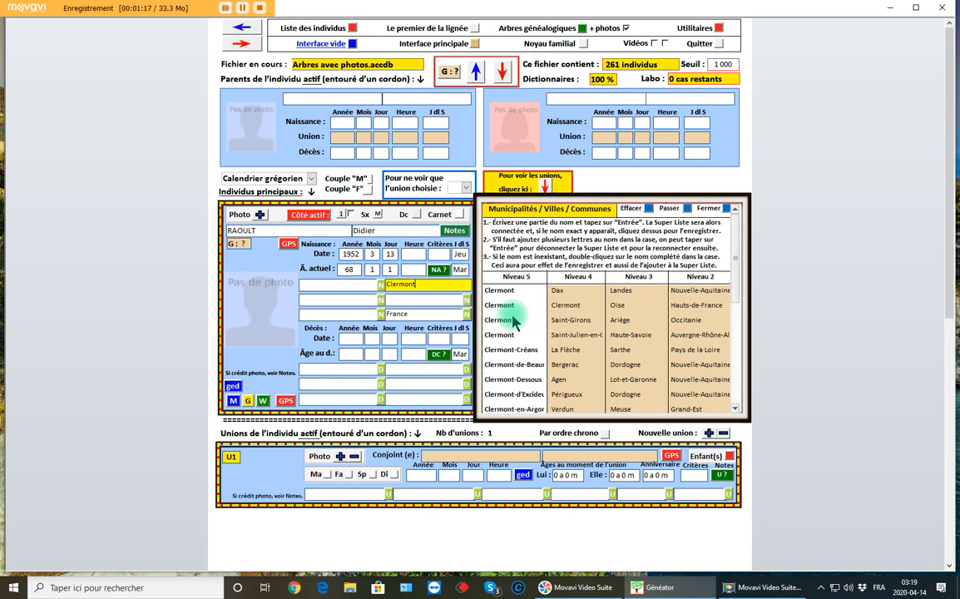
scroll(515, 321, "down", 1)
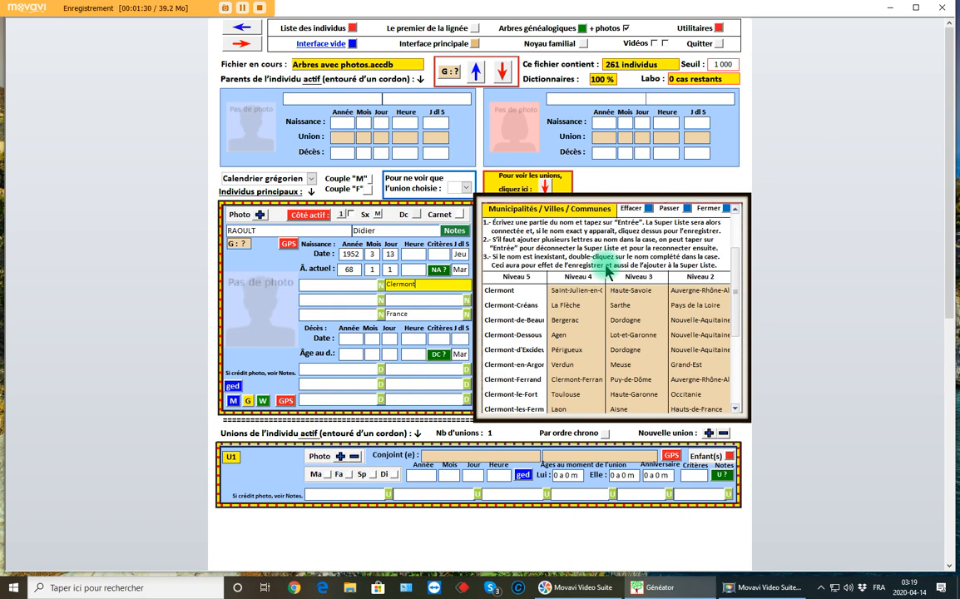
- Refine the municipality search to "Clermont-fer" and record Clermont-Ferrand in Puy-de-Dôme as the birthplace
key("Return")
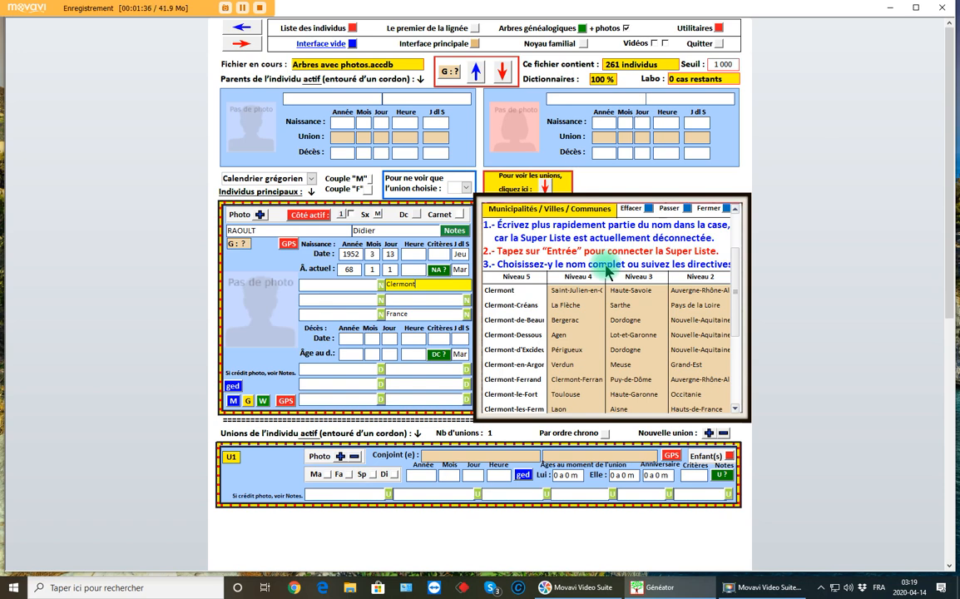
type("-fer")
key("Return")
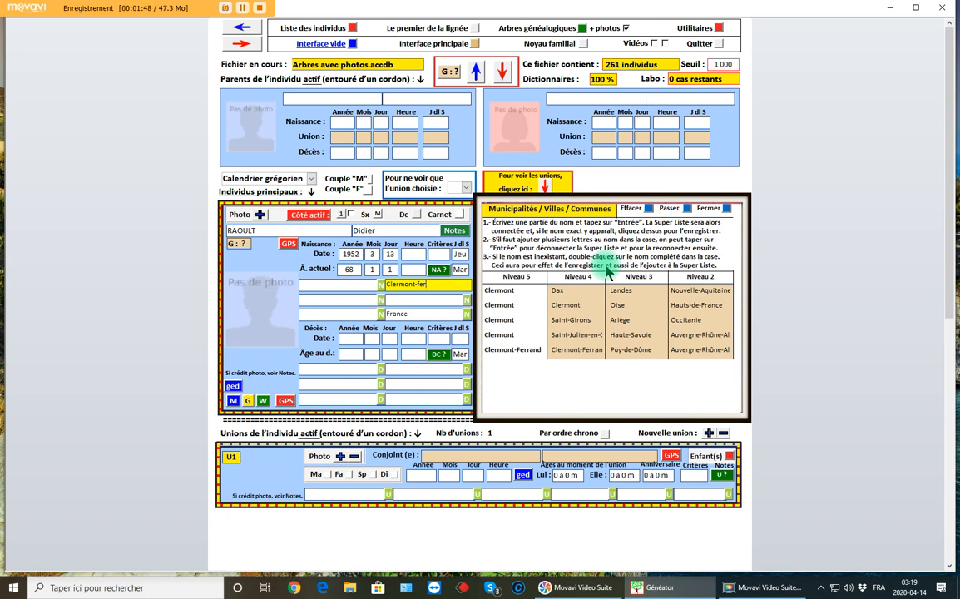
left_click(512, 350)
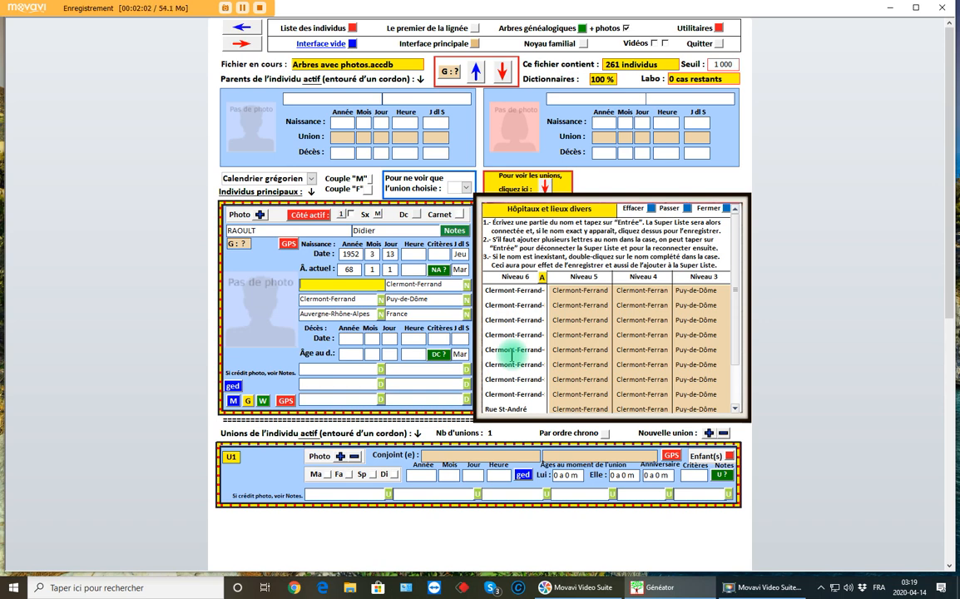
left_click(260, 9)
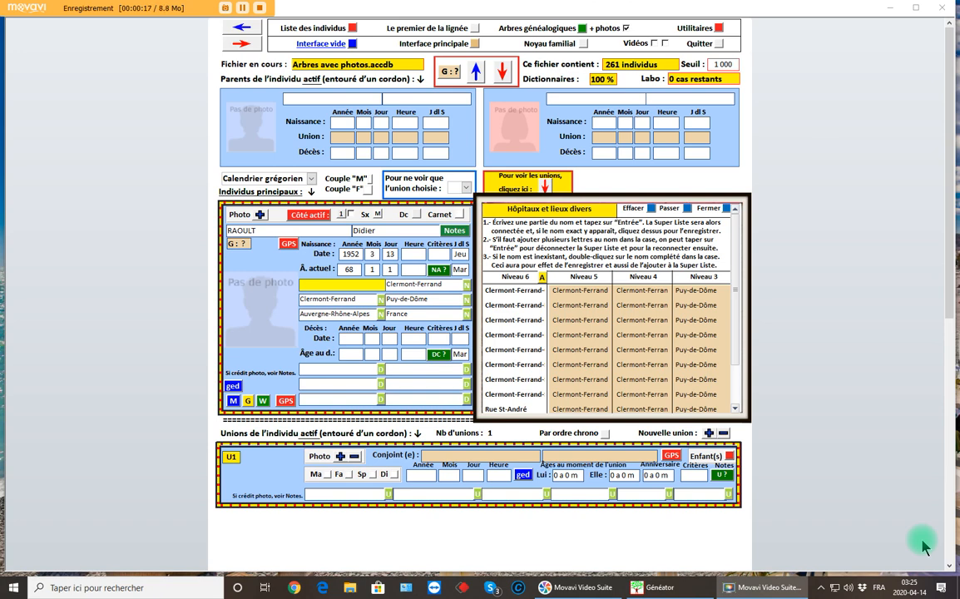
- Clear the whole recorded birthplace, from the country down, and set Didier RAOULT's birth country to Senegal
left_click(419, 314)
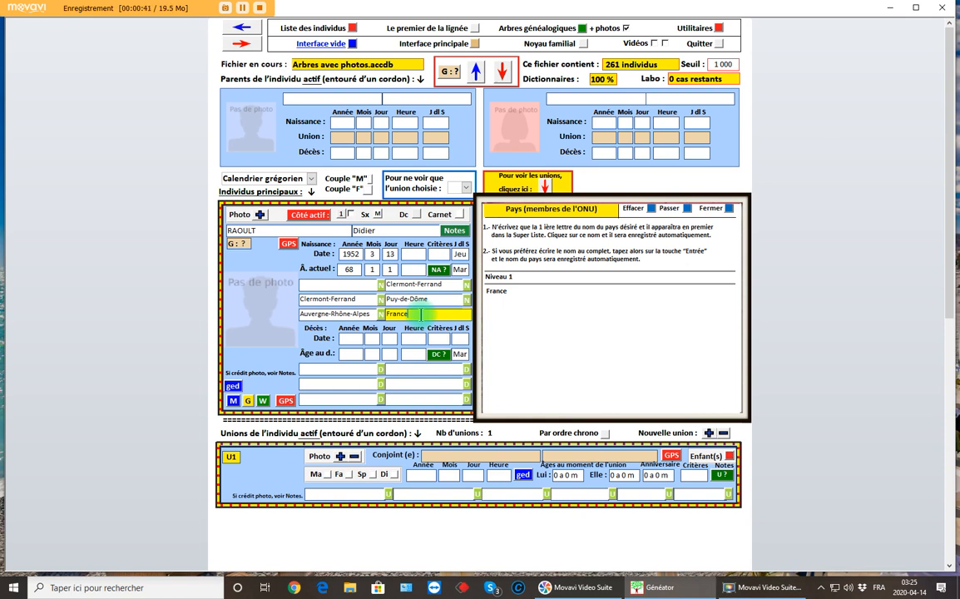
left_click(652, 209)
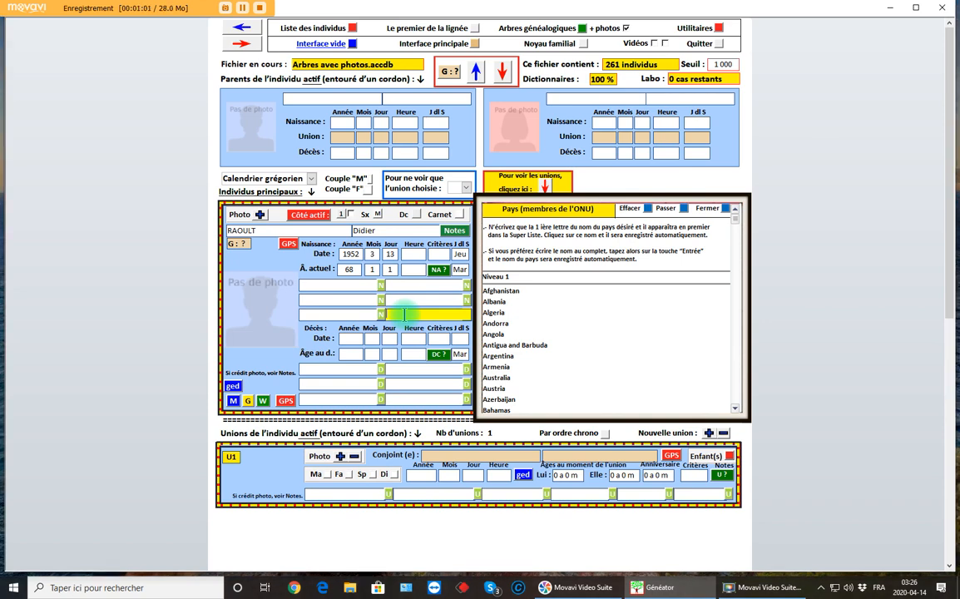
type("s")
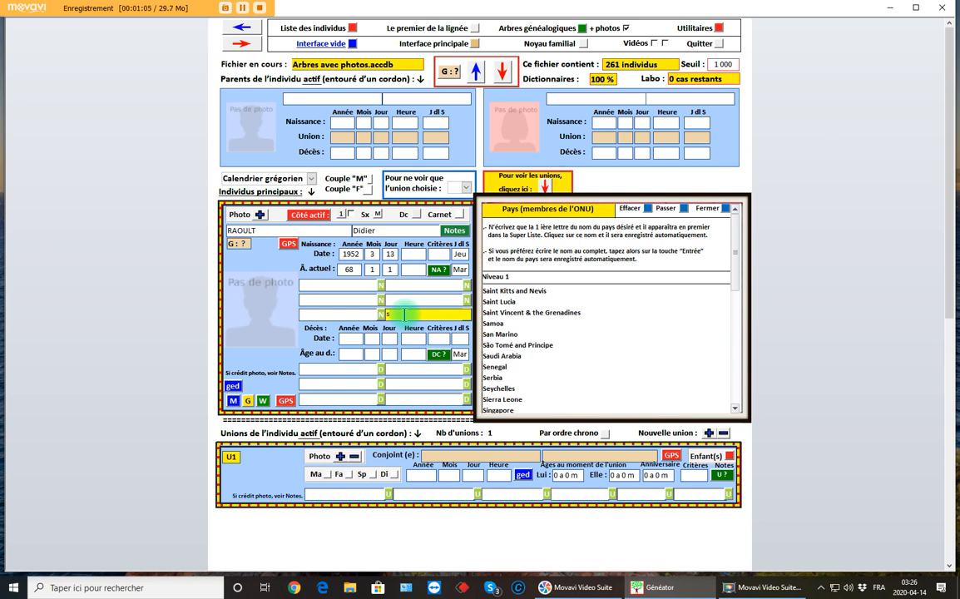
type("e")
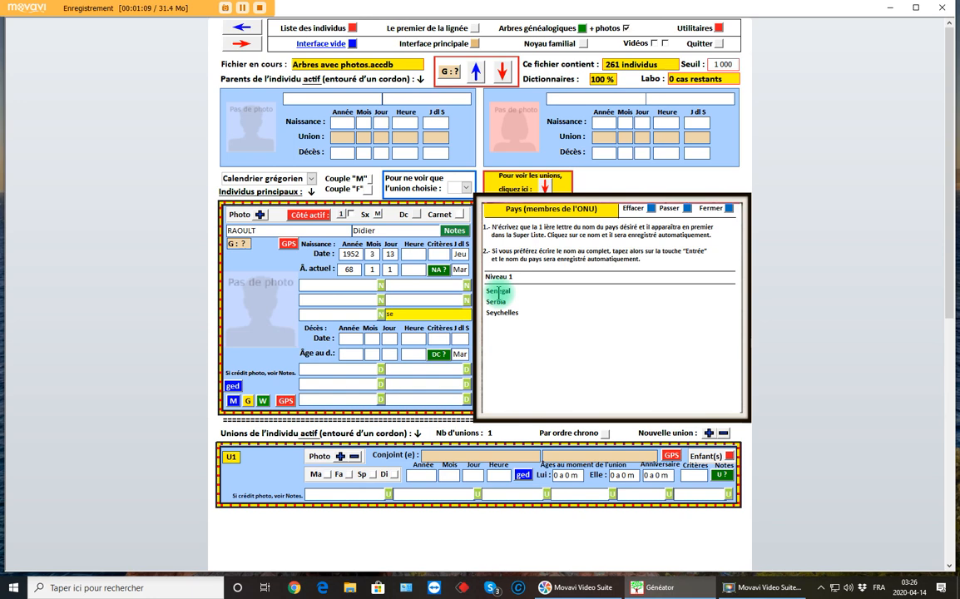
left_click(496, 291)
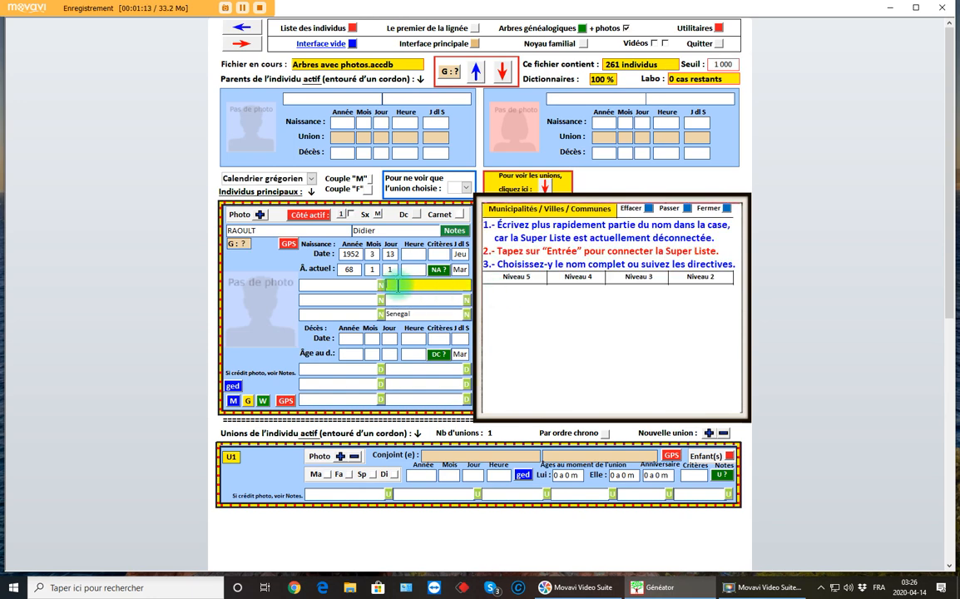
- Search the Senegalese municipalities for "dak" and record DAKAR as Didier RAOULT's birth municipality
type("dak")
key("Return")
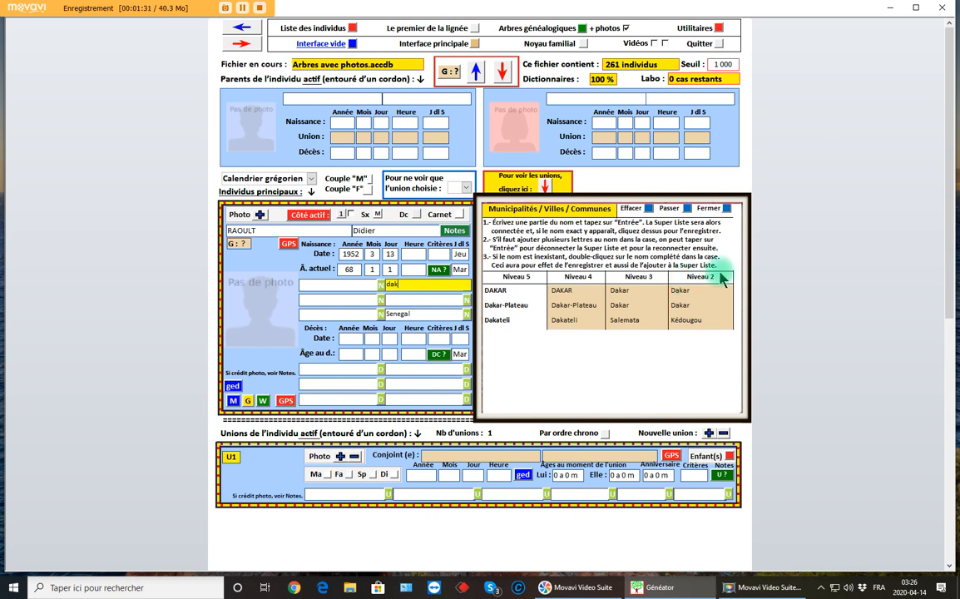
left_click(498, 291)
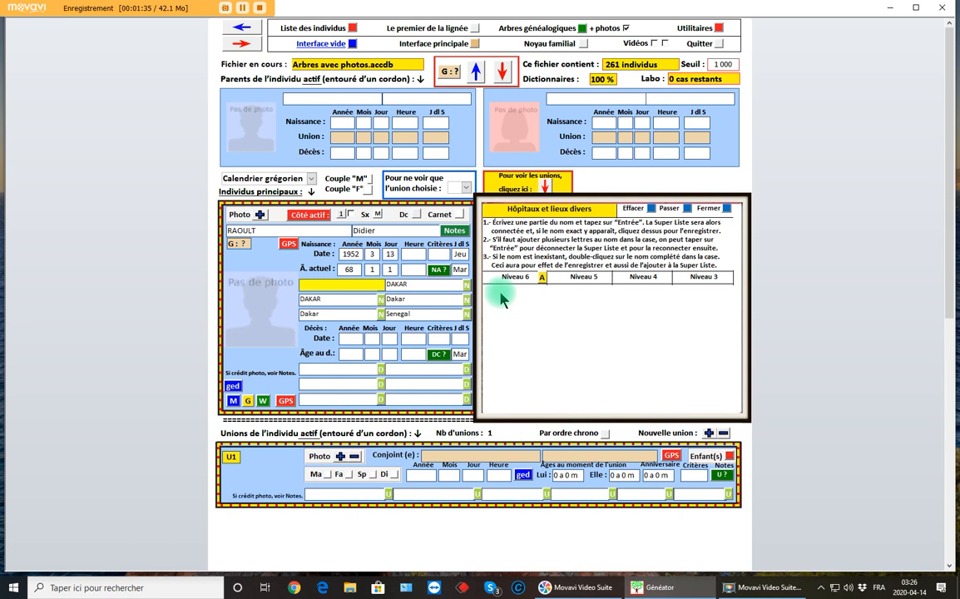